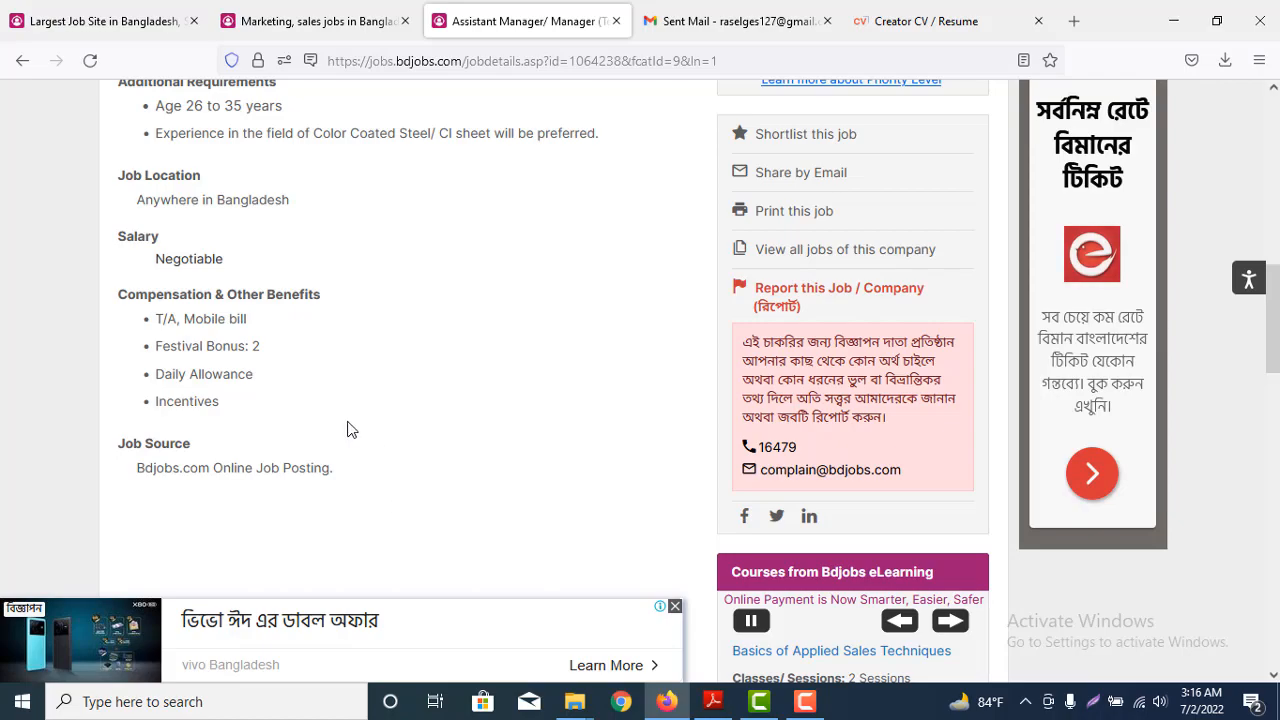
# - Copy the employer's application email address from the bdjobs job posting and enter it as the recipient of the new Gmail message
pyautogui.scroll(10, 335, 428)
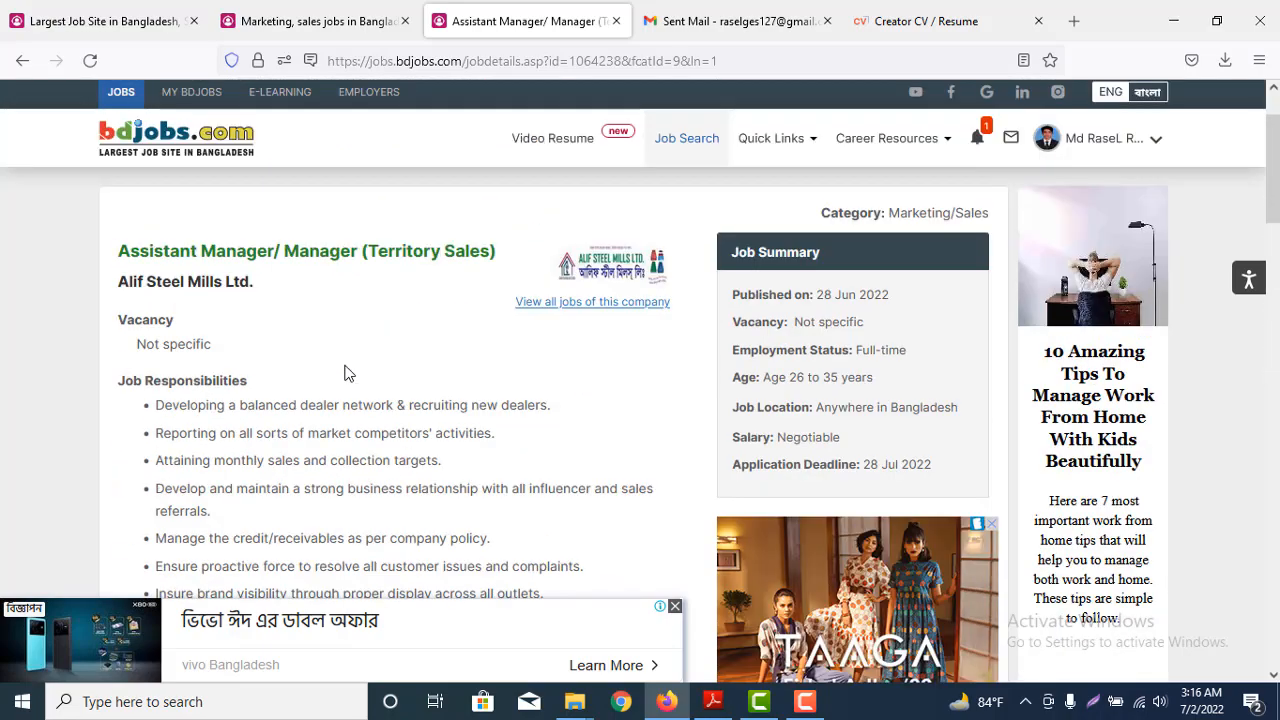
pyautogui.scroll(-15, 345, 373)
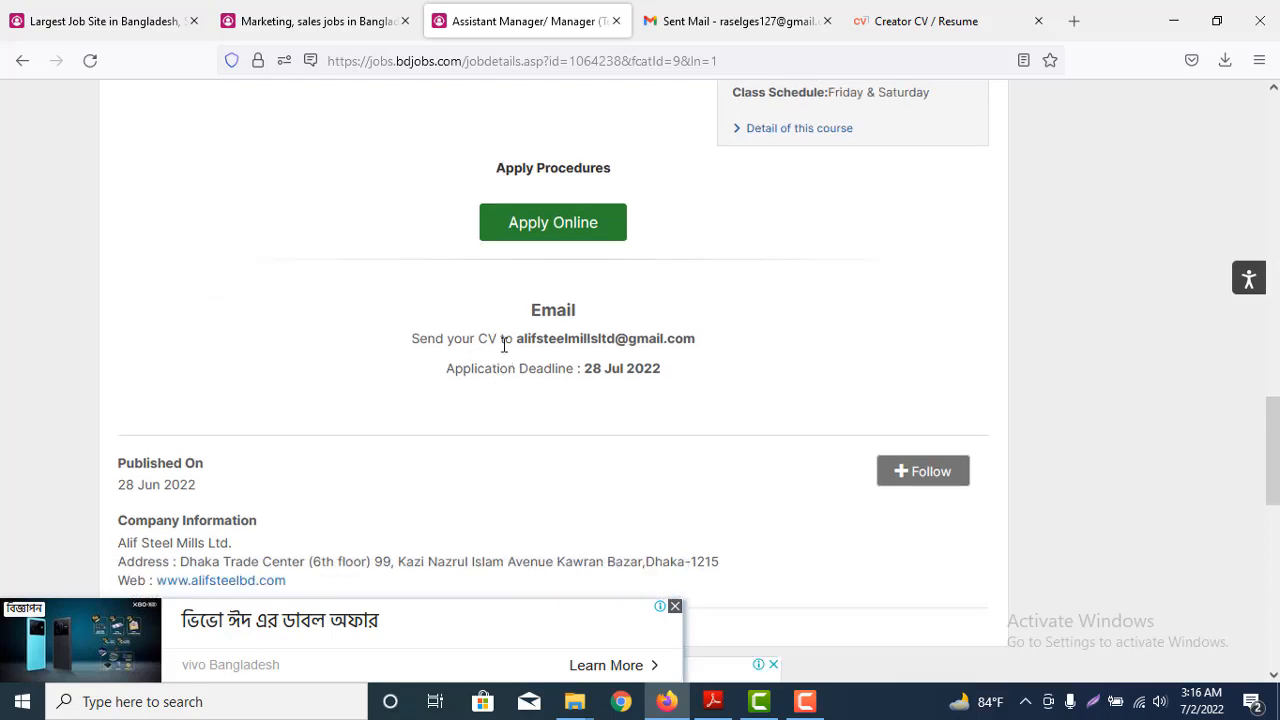
pyautogui.moveTo(702, 338); pyautogui.dragTo(504, 338)
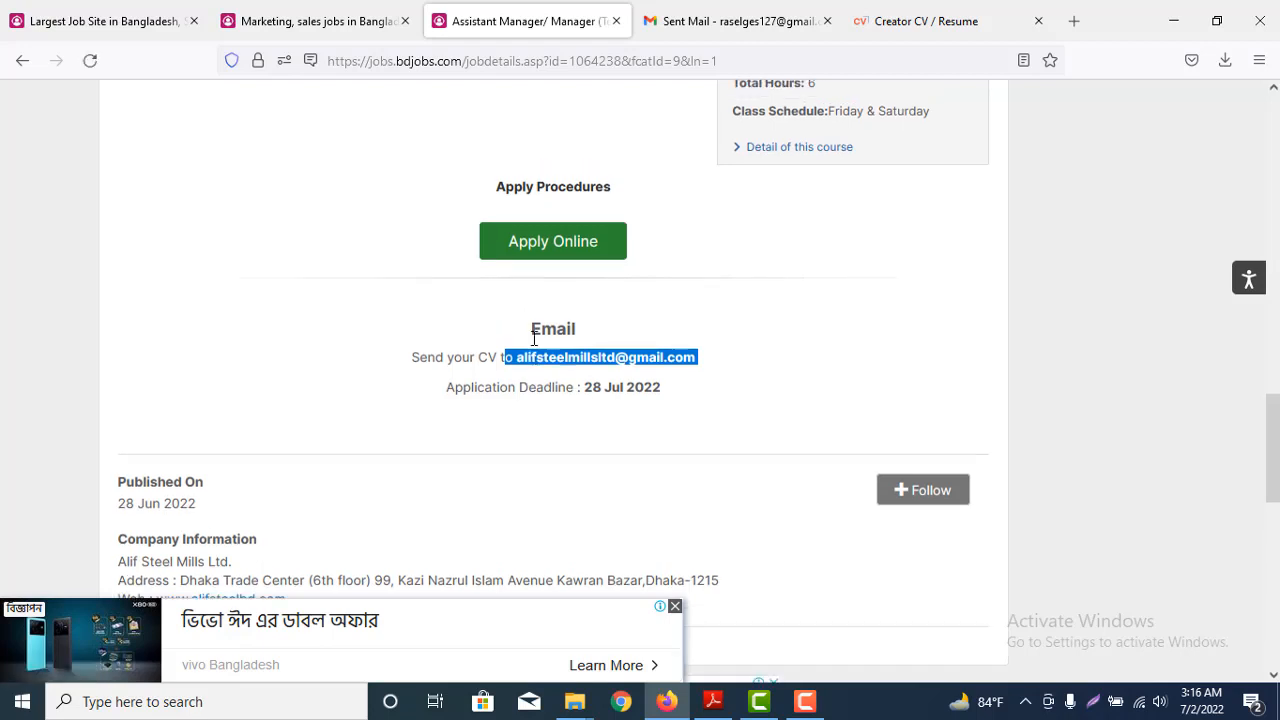
pyautogui.moveTo(745, 368); pyautogui.dragTo(516, 373)
pyautogui.hotkey('ctrl', 'c')
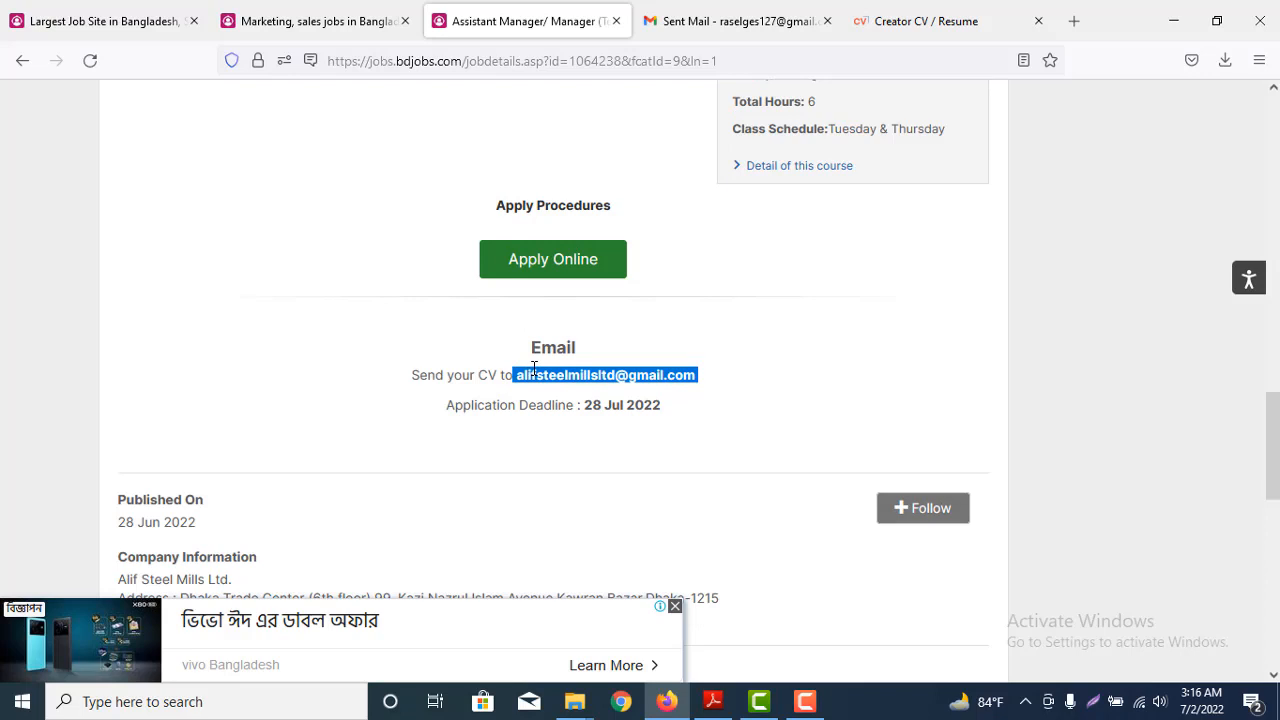
pyautogui.click(800, 18)
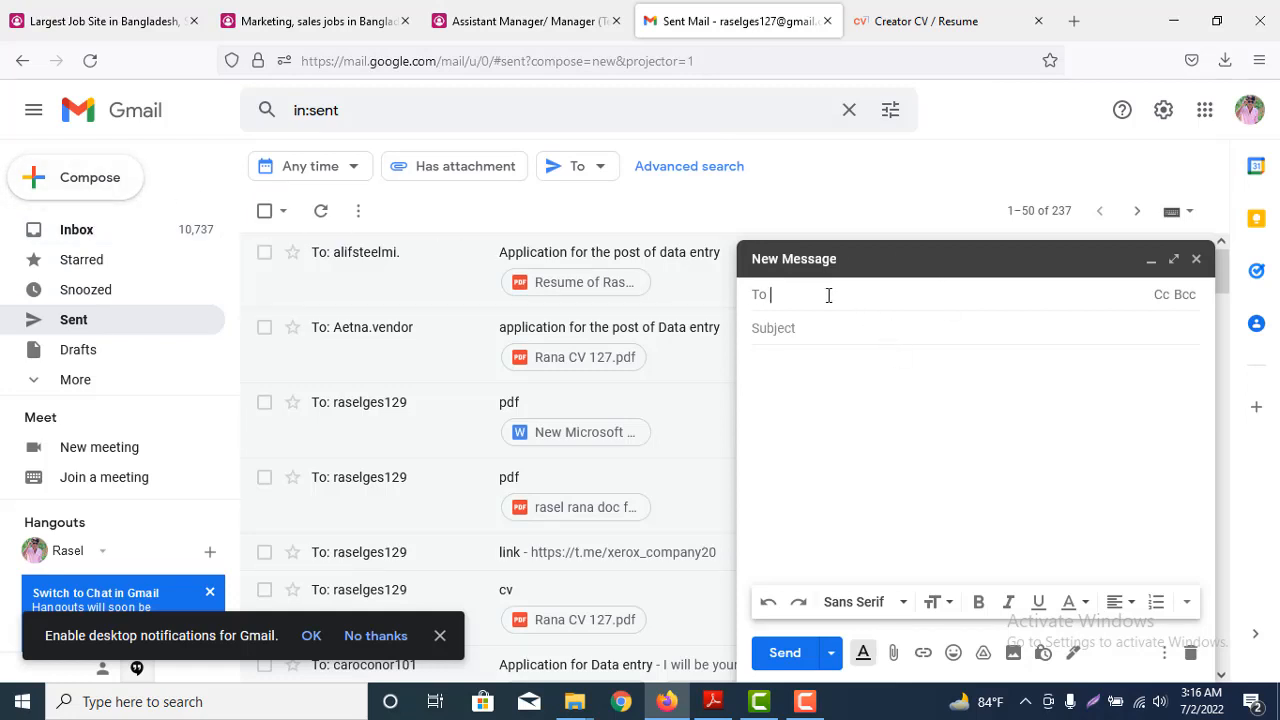
pyautogui.click(786, 297)
pyautogui.hotkey('ctrl', 'v')
# - Enter "Application for the post" as the beginning of the message's subject
pyautogui.click(770, 331)
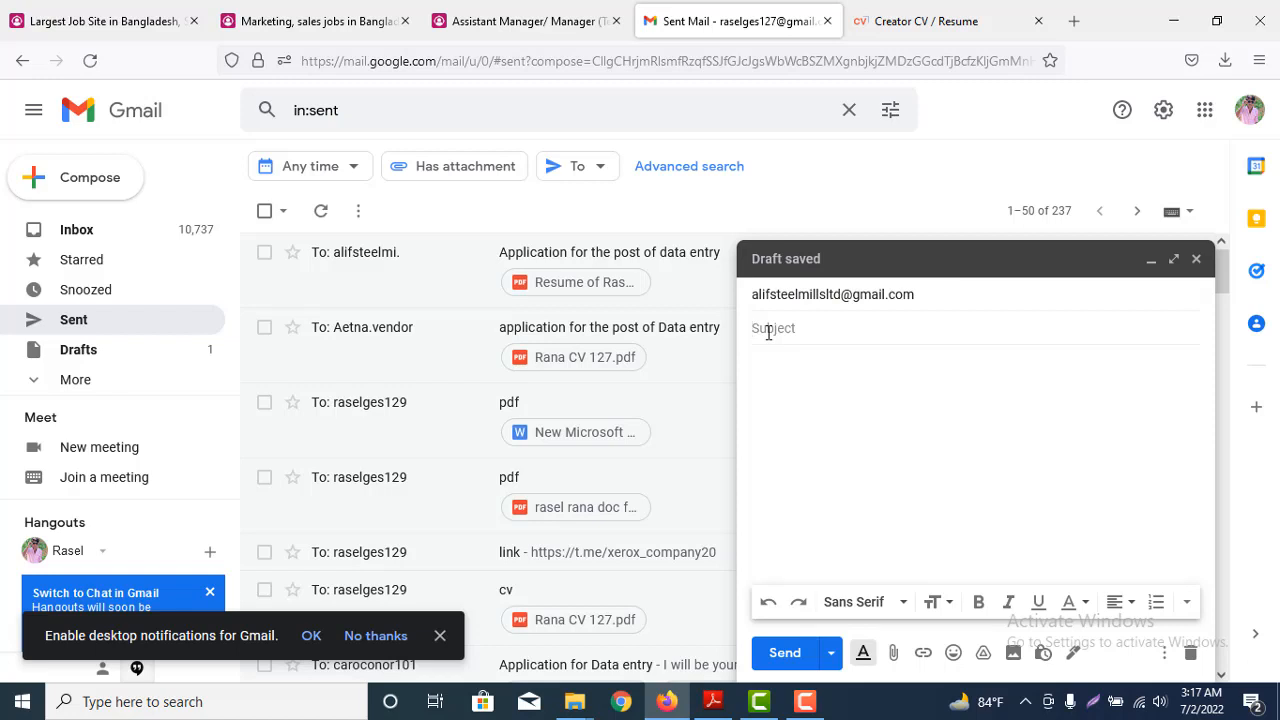
pyautogui.write('a')
pyautogui.press('BackSpace')
pyautogui.write('a')
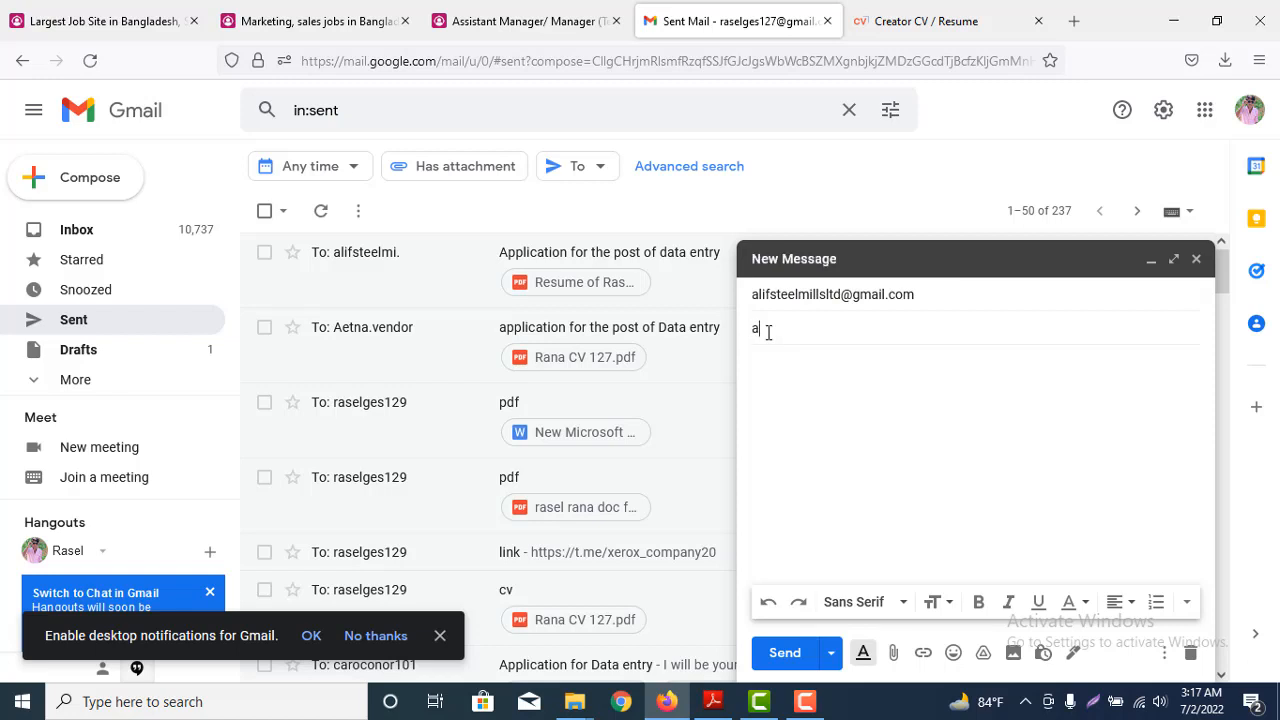
pyautogui.write('a')
pyautogui.press('BackSpace')
pyautogui.press('BackSpace')
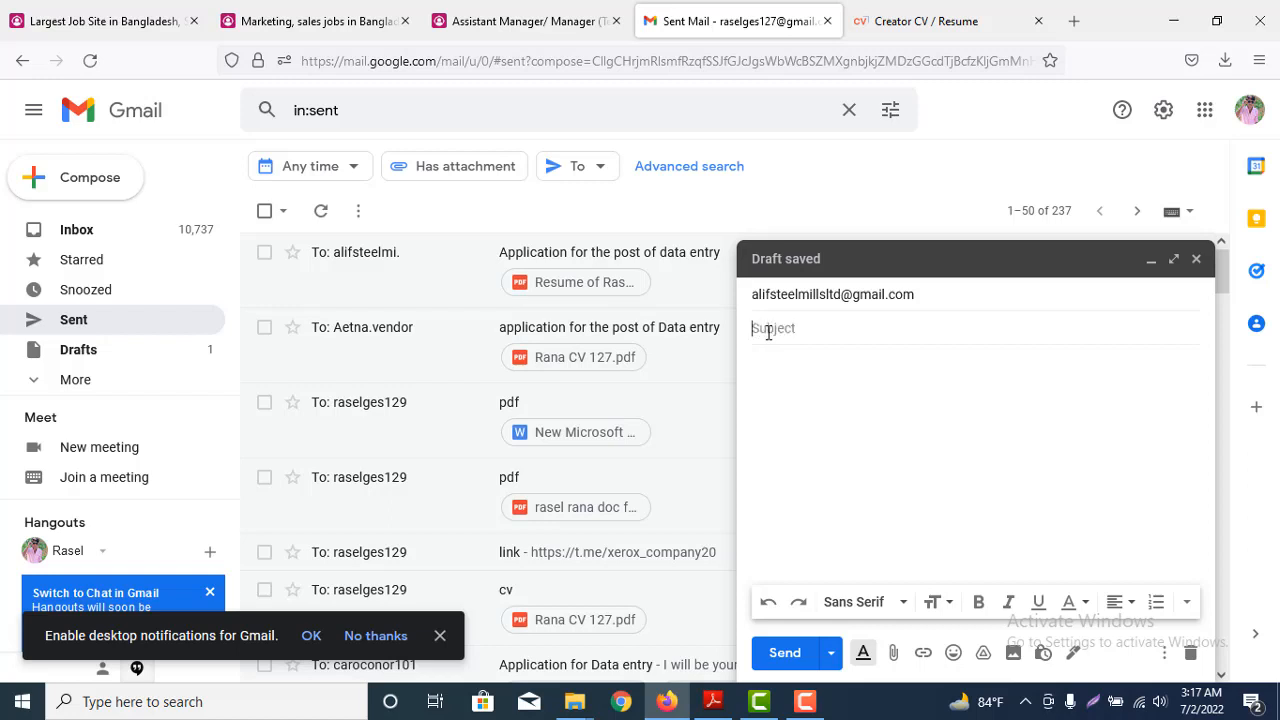
pyautogui.write('Applicati')
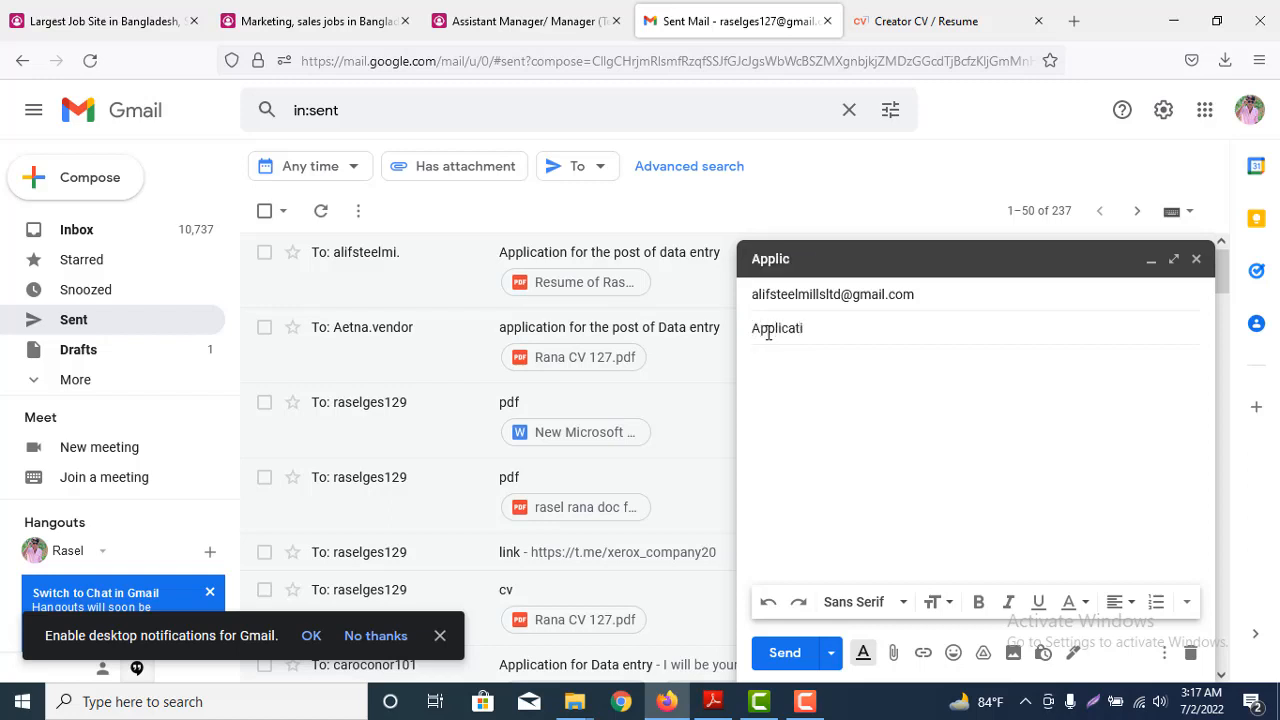
pyautogui.write('on for the post')
# - Copy the job title "Assistant Manager/ Manager (Territory Sales)" from the bdjobs posting and append it to the Gmail draft's subject
pyautogui.click(285, 8)
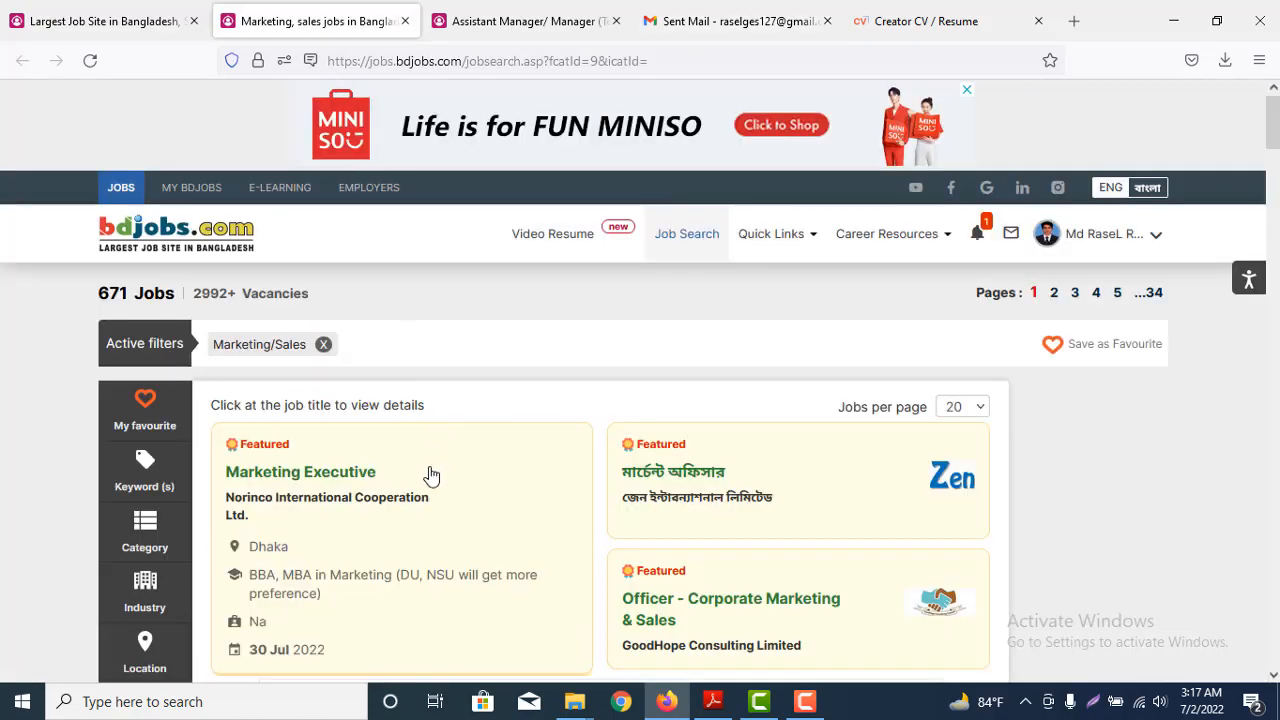
pyautogui.click(490, 14)
pyautogui.scroll(15, 519, 318)
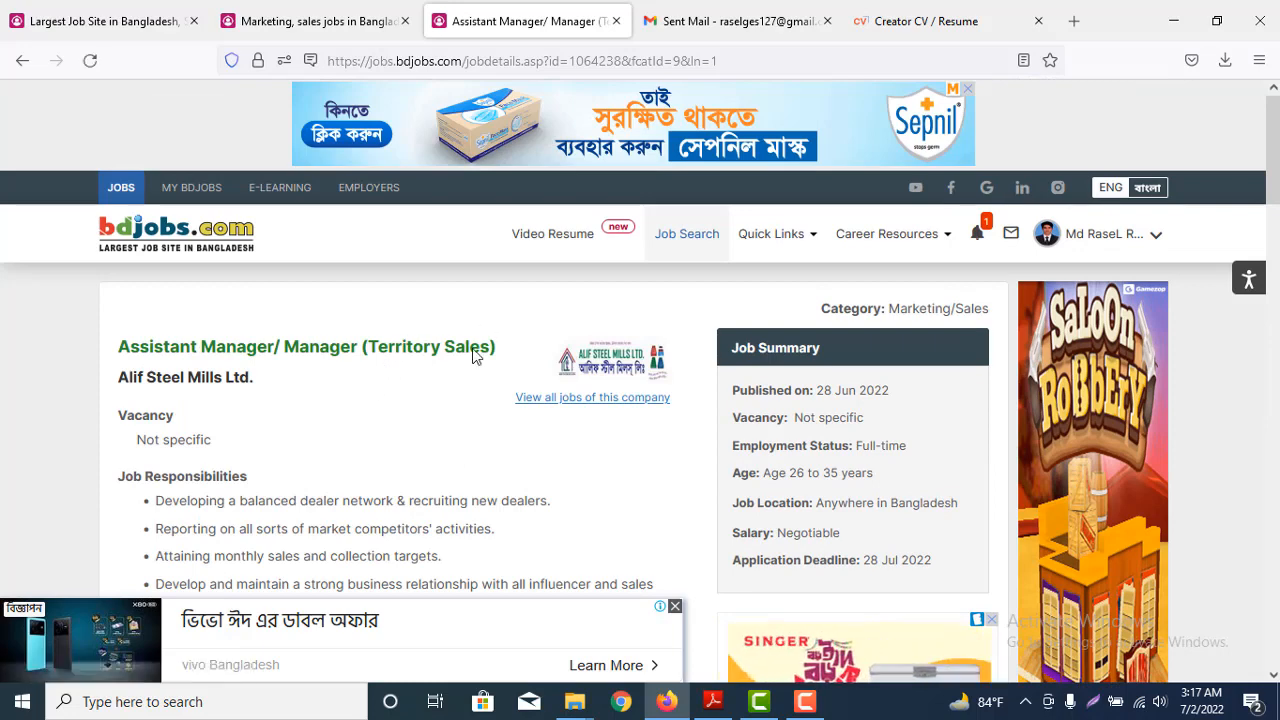
pyautogui.moveTo(512, 350); pyautogui.dragTo(118, 348)
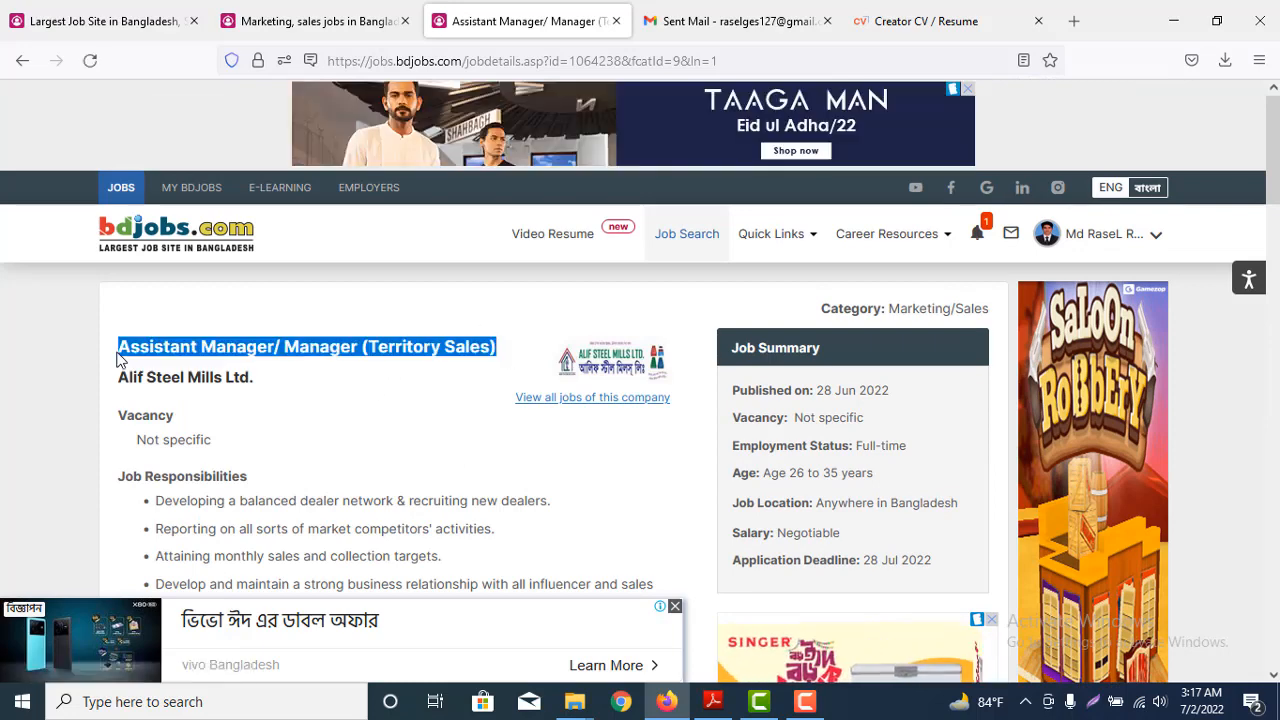
pyautogui.rightClick(348, 352)
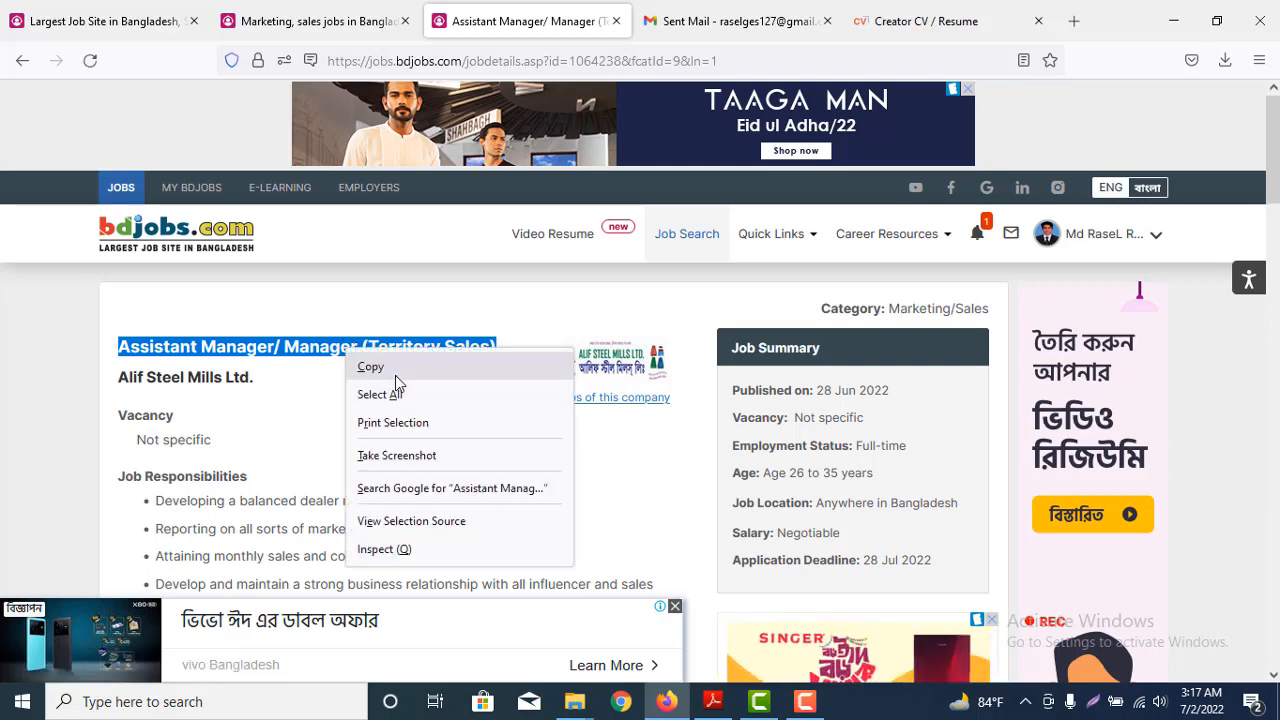
pyautogui.click(395, 370)
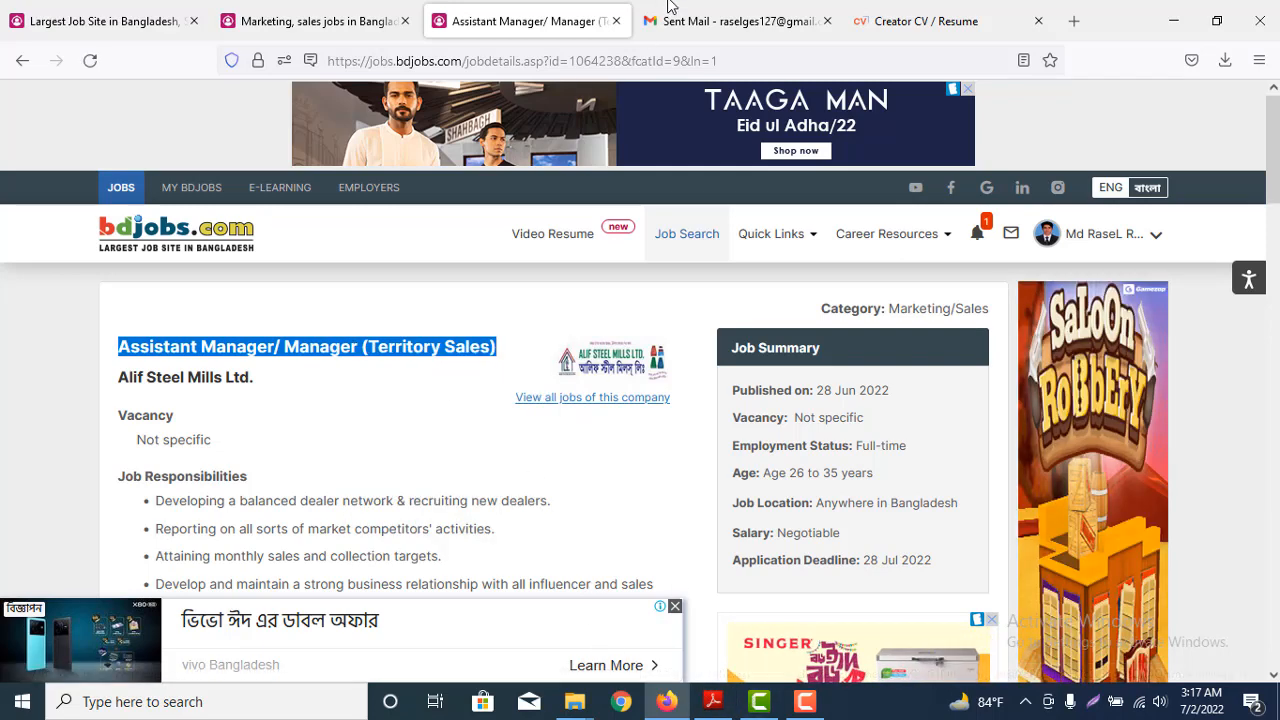
pyautogui.click(735, 20)
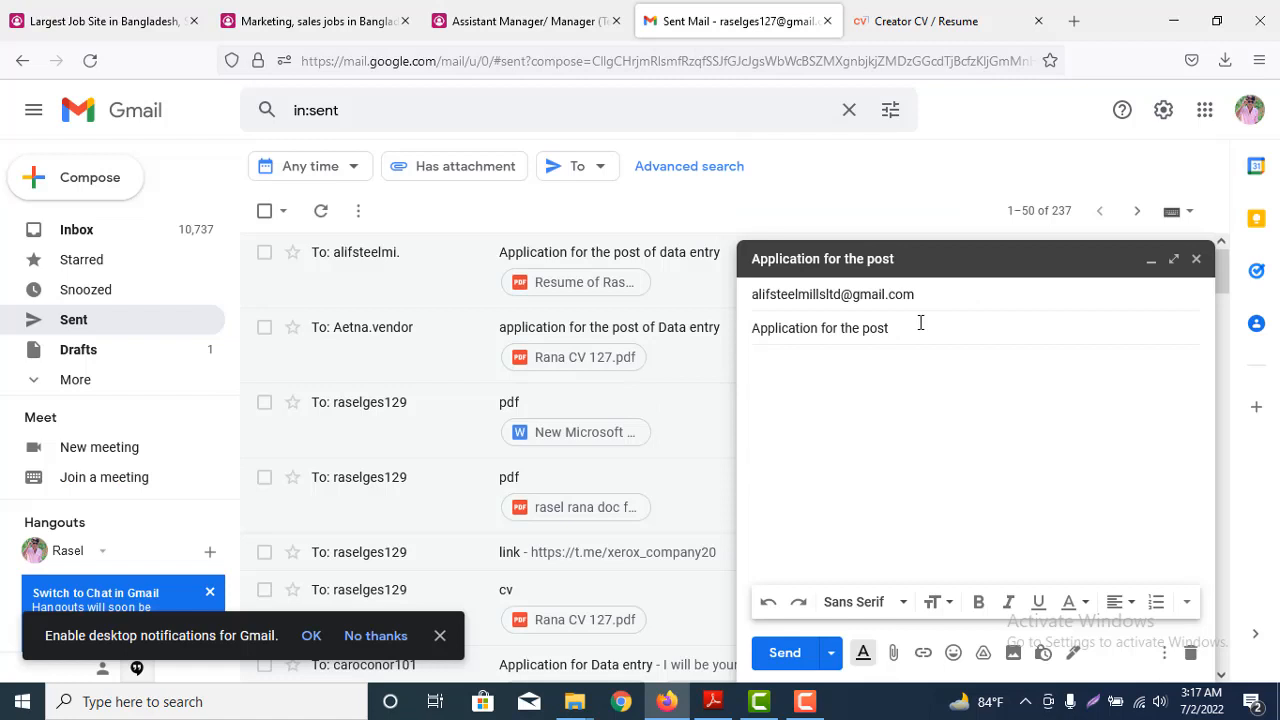
pyautogui.hotkey('ctrl', 'v')
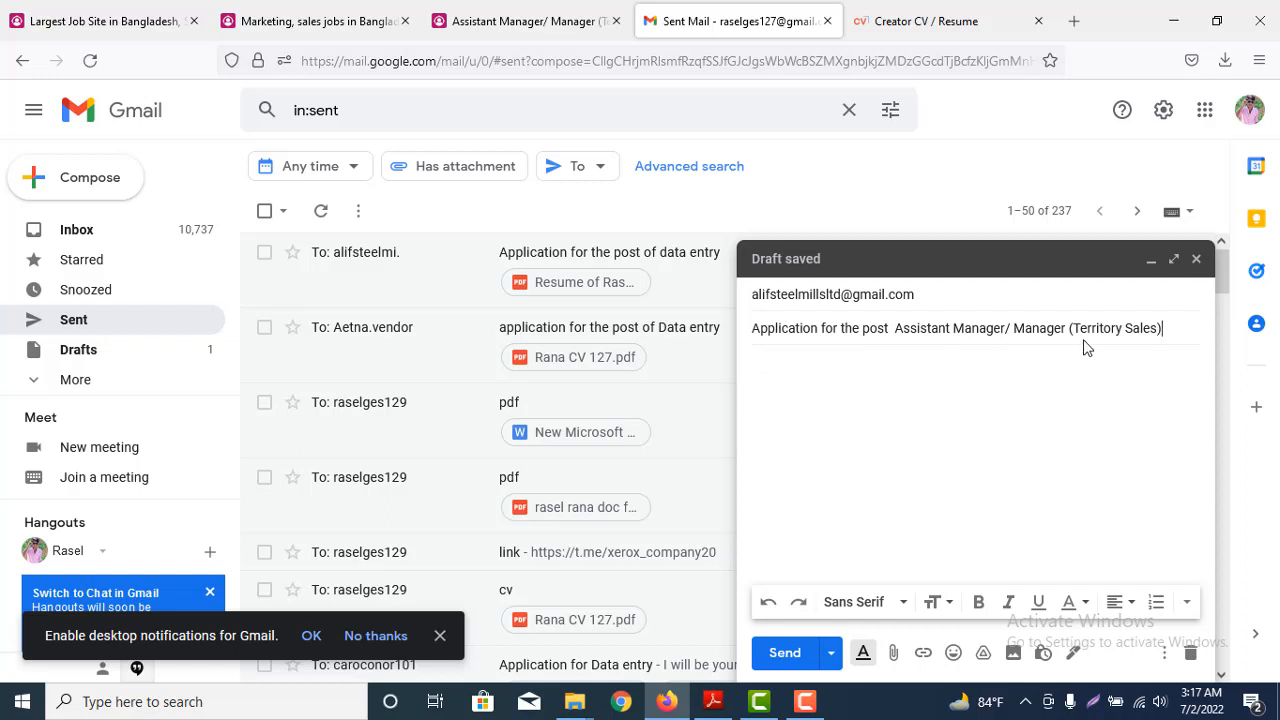
# - Copy the entire sample cover letter from the CoolFreeCV page and paste it into the Gmail draft's message body
pyautogui.click(780, 376)
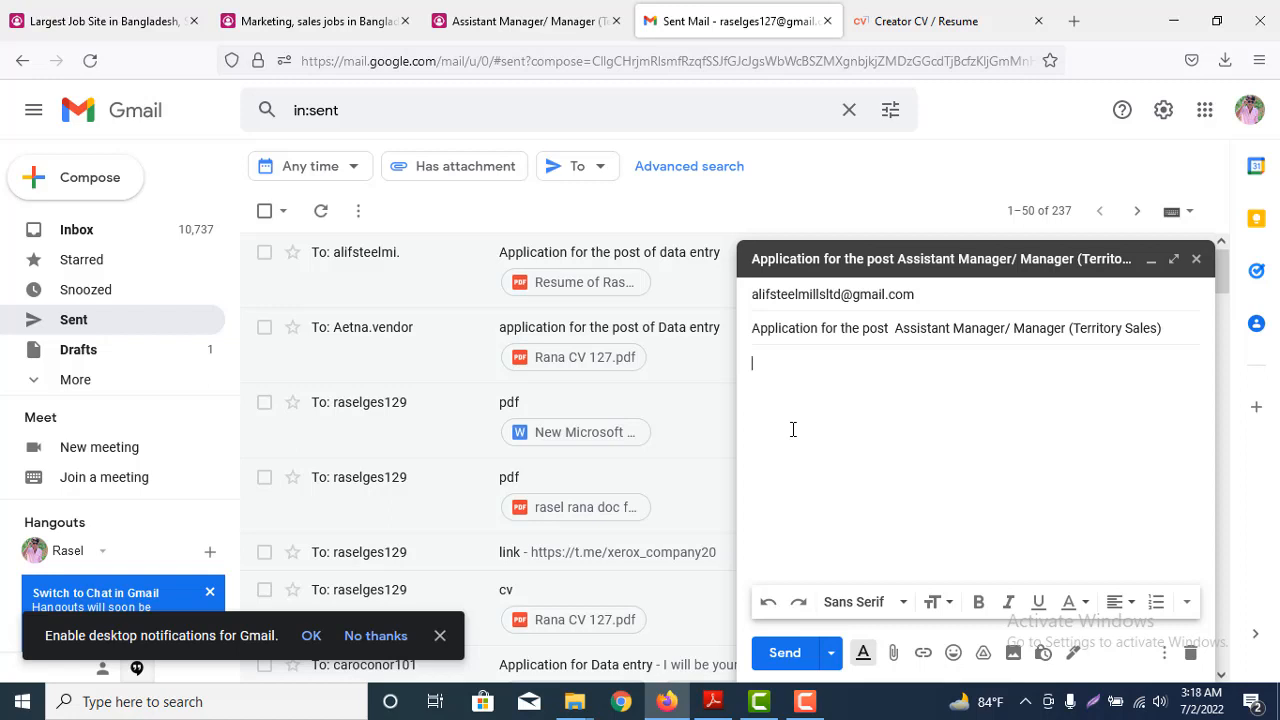
pyautogui.click(885, 14)
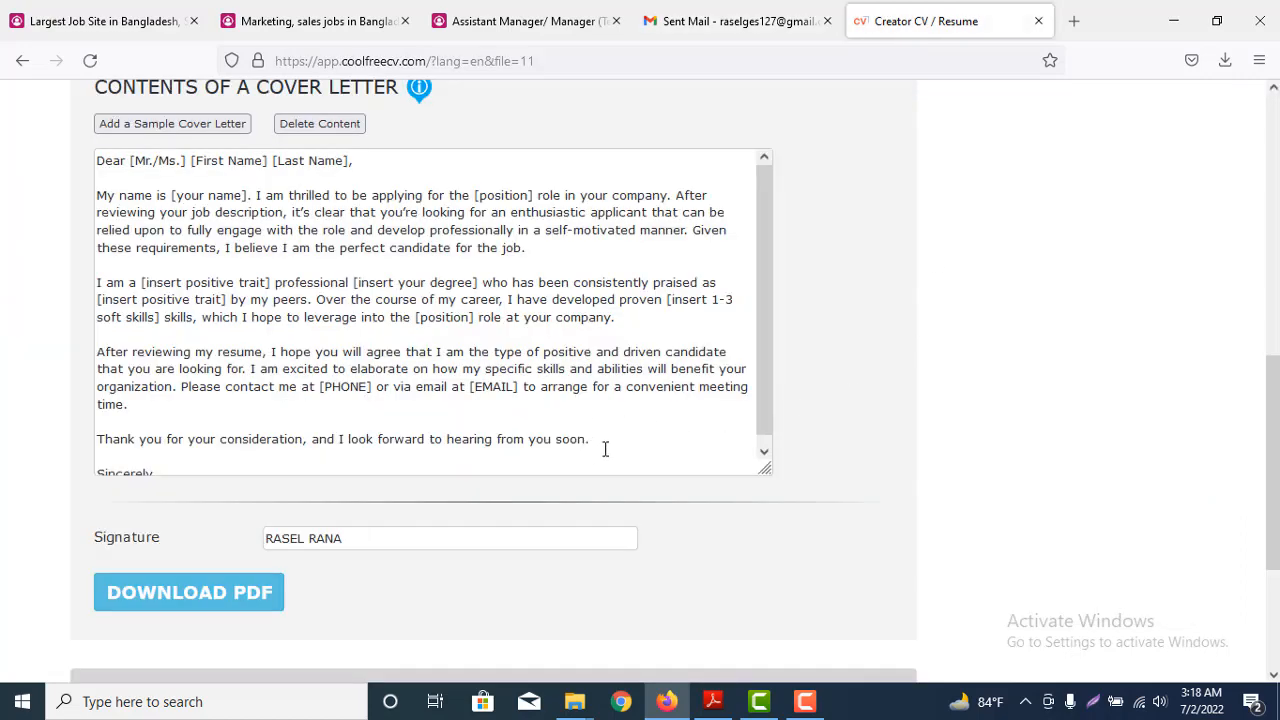
pyautogui.moveTo(605, 449); pyautogui.dragTo(286, 346)
pyautogui.click(368, 449)
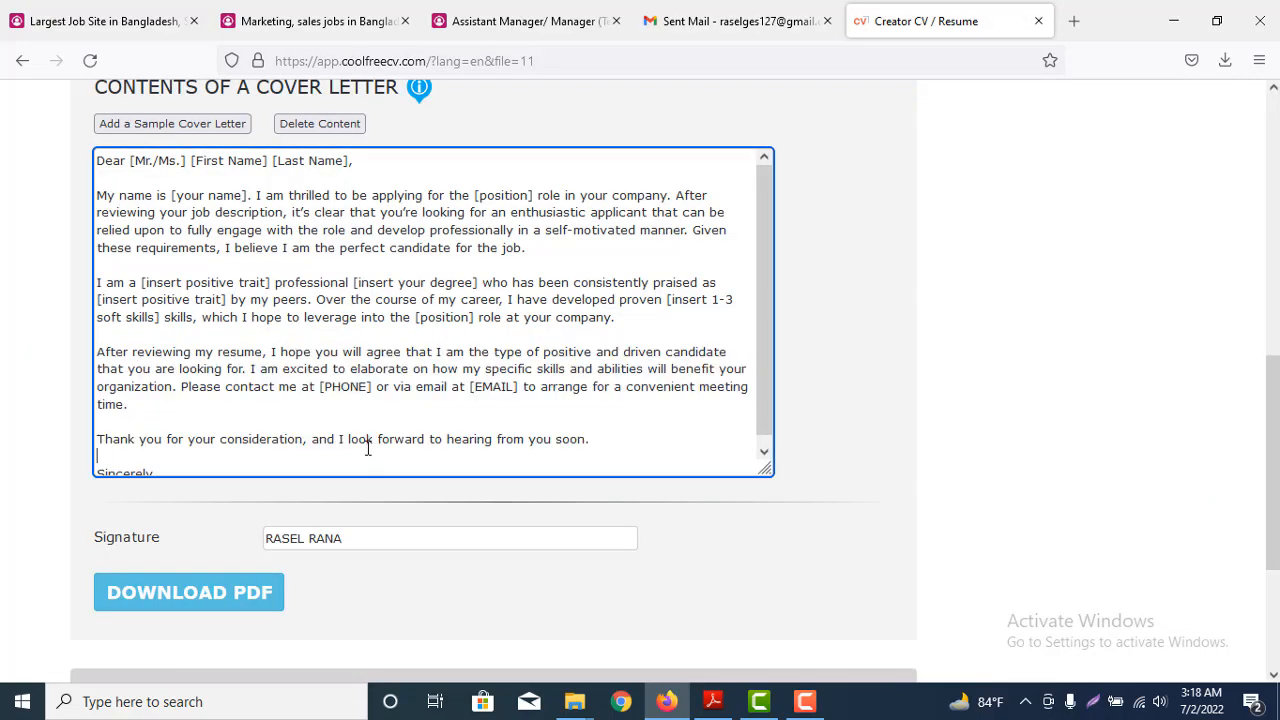
pyautogui.hotkey('ctrl', 'a')
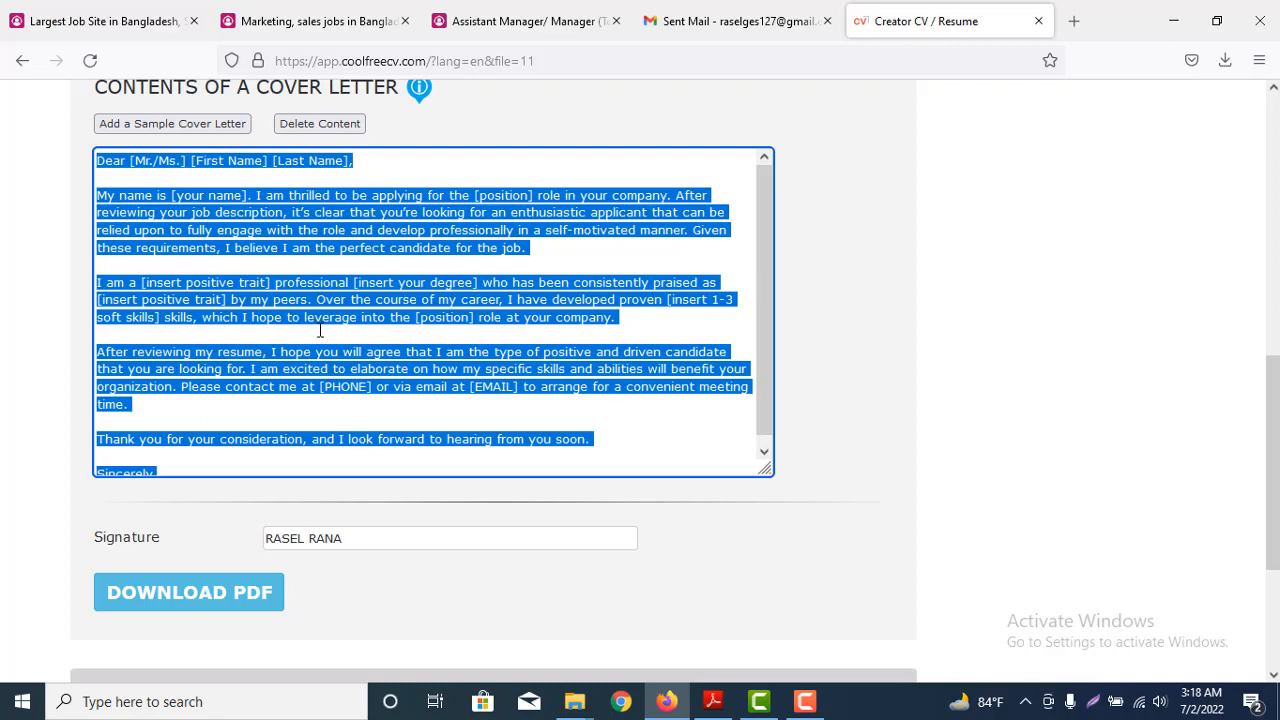
pyautogui.click(720, 14)
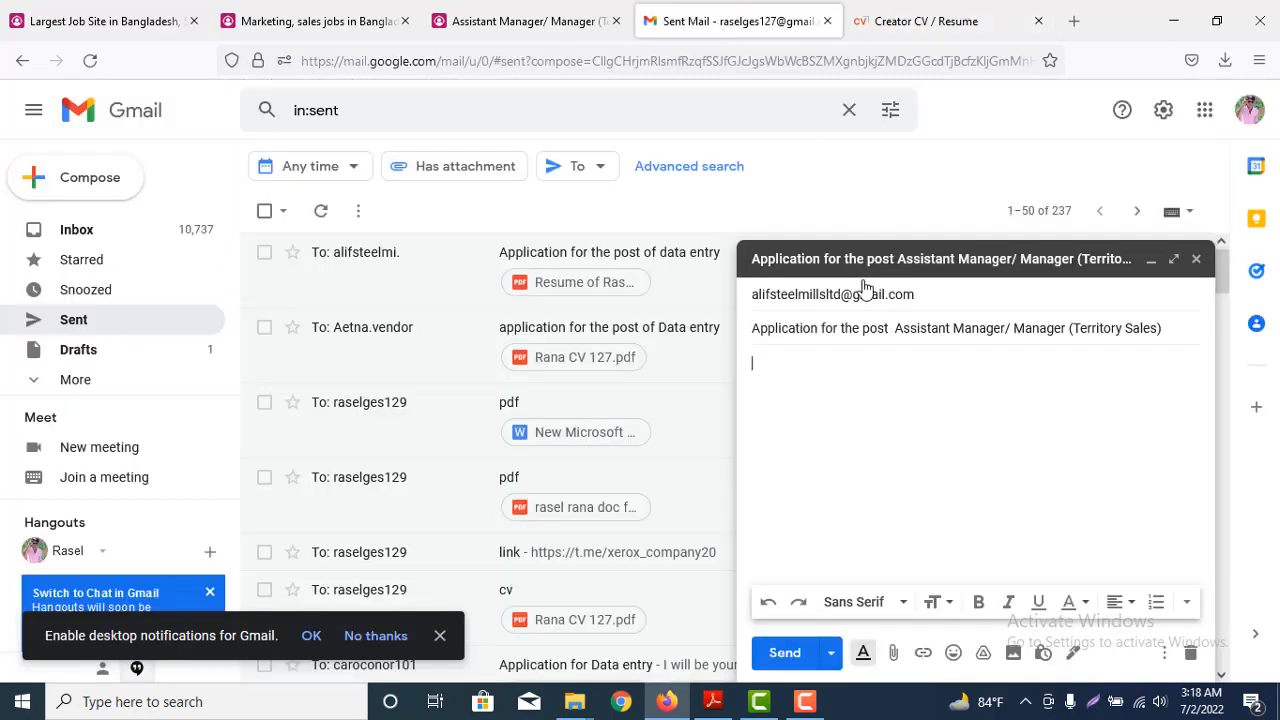
pyautogui.click(784, 367)
pyautogui.hotkey('ctrl', 'v')
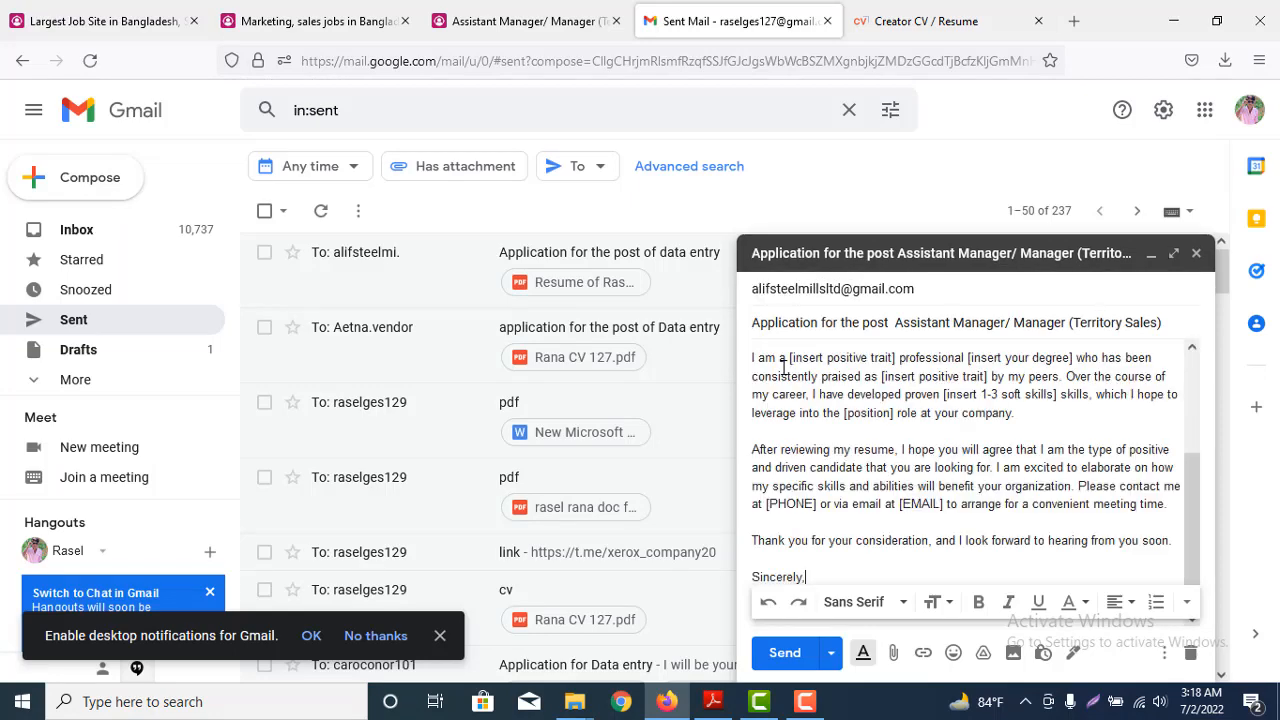
pyautogui.scroll(3, 846, 374)
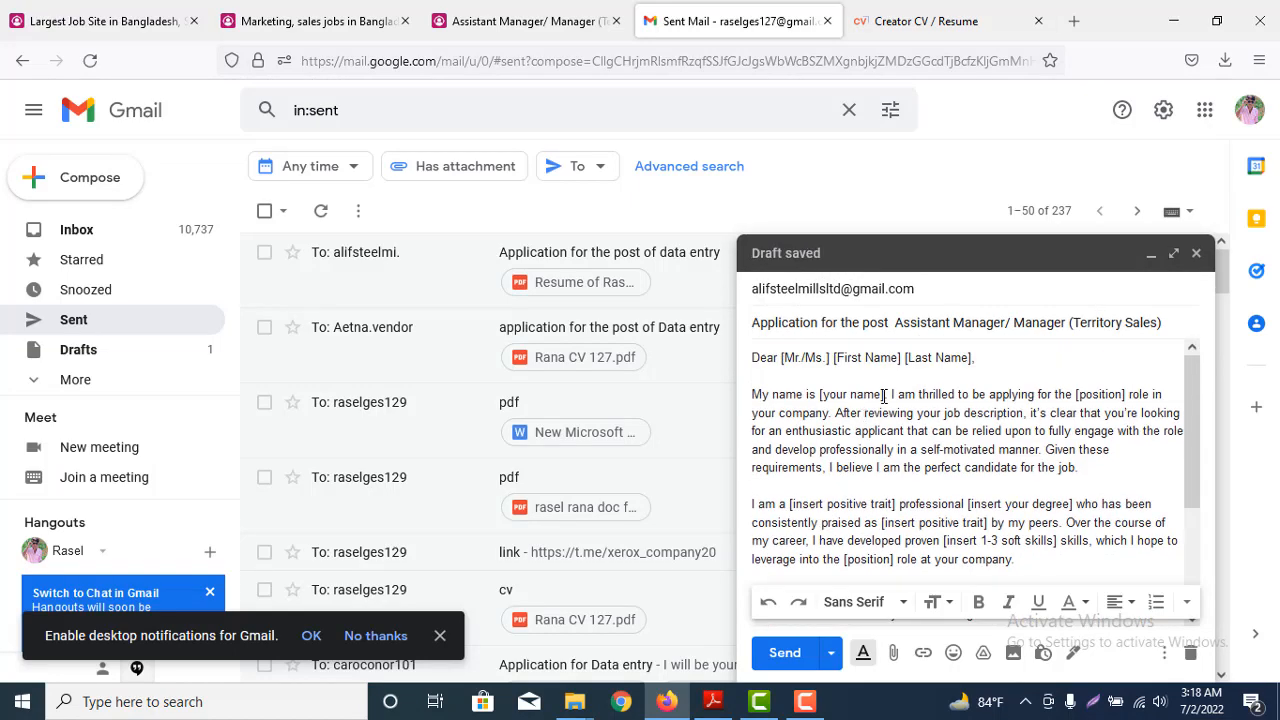
pyautogui.scroll(-3, 894, 388)
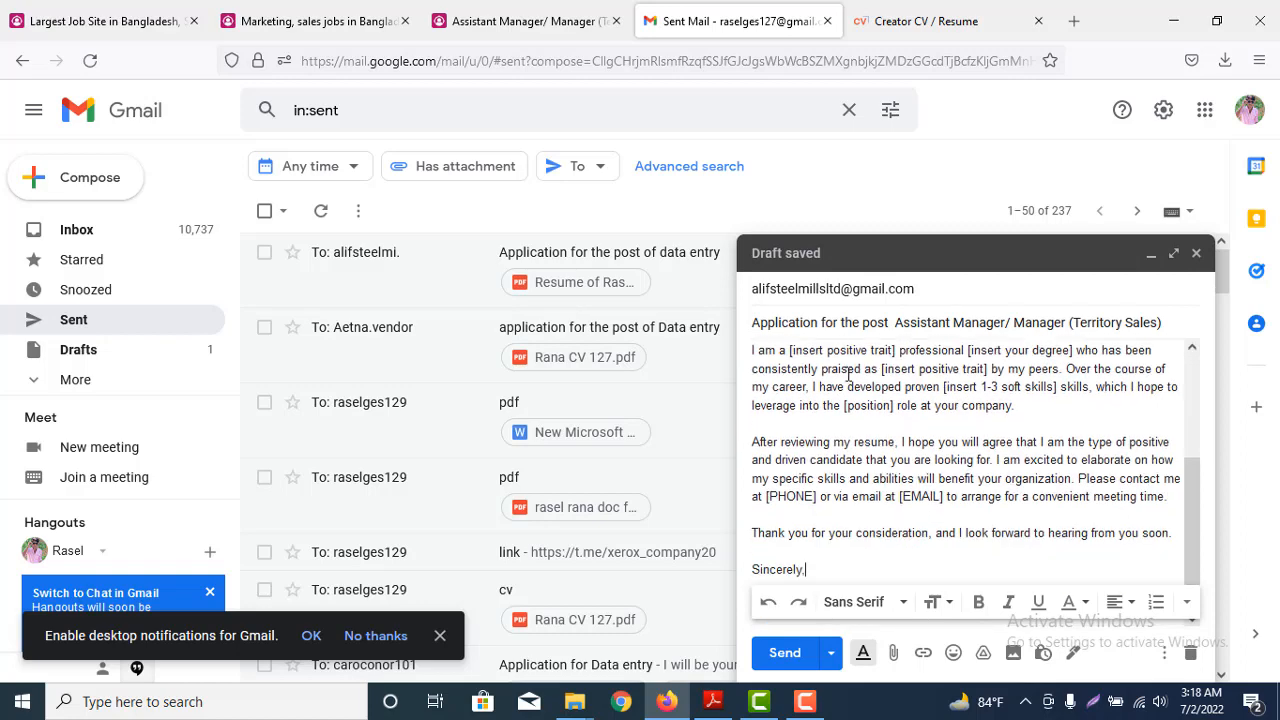
pyautogui.scroll(1, 844, 418)
pyautogui.scroll(2, 846, 418)
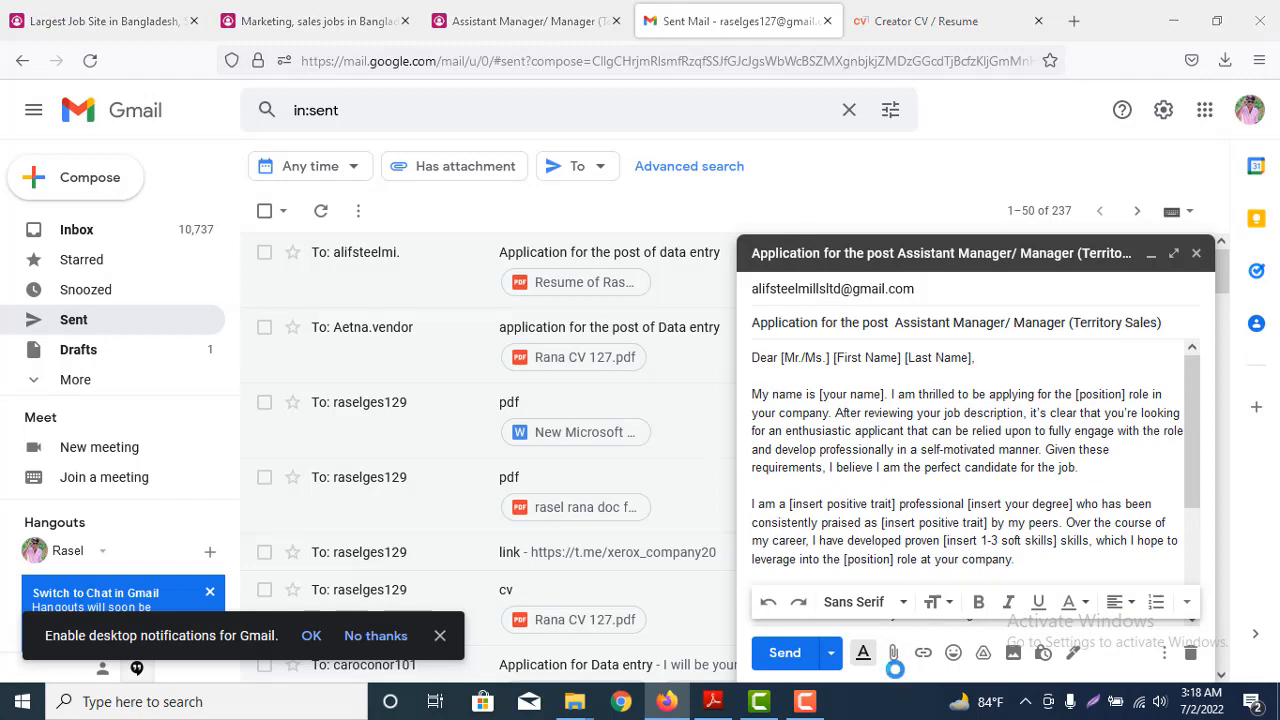
# - Attach the applicant's resume PDF from the Desktop folder to the message
pyautogui.click(894, 653)
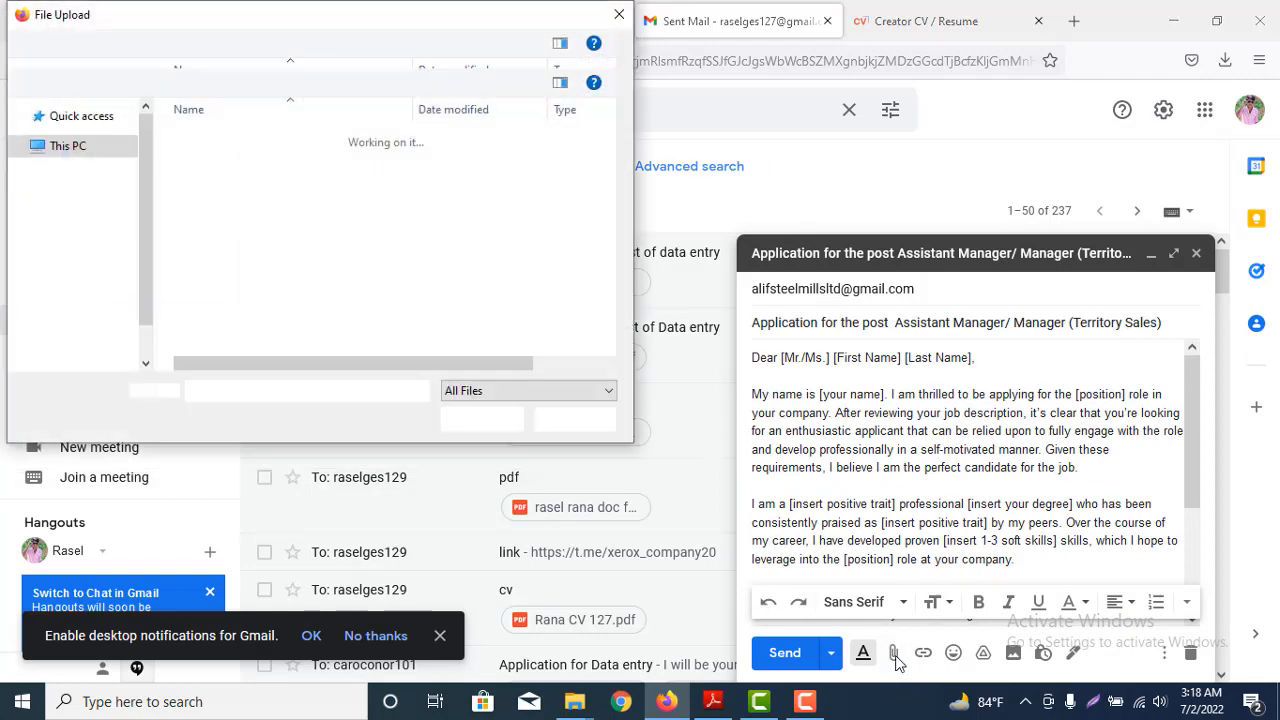
pyautogui.click(619, 16)
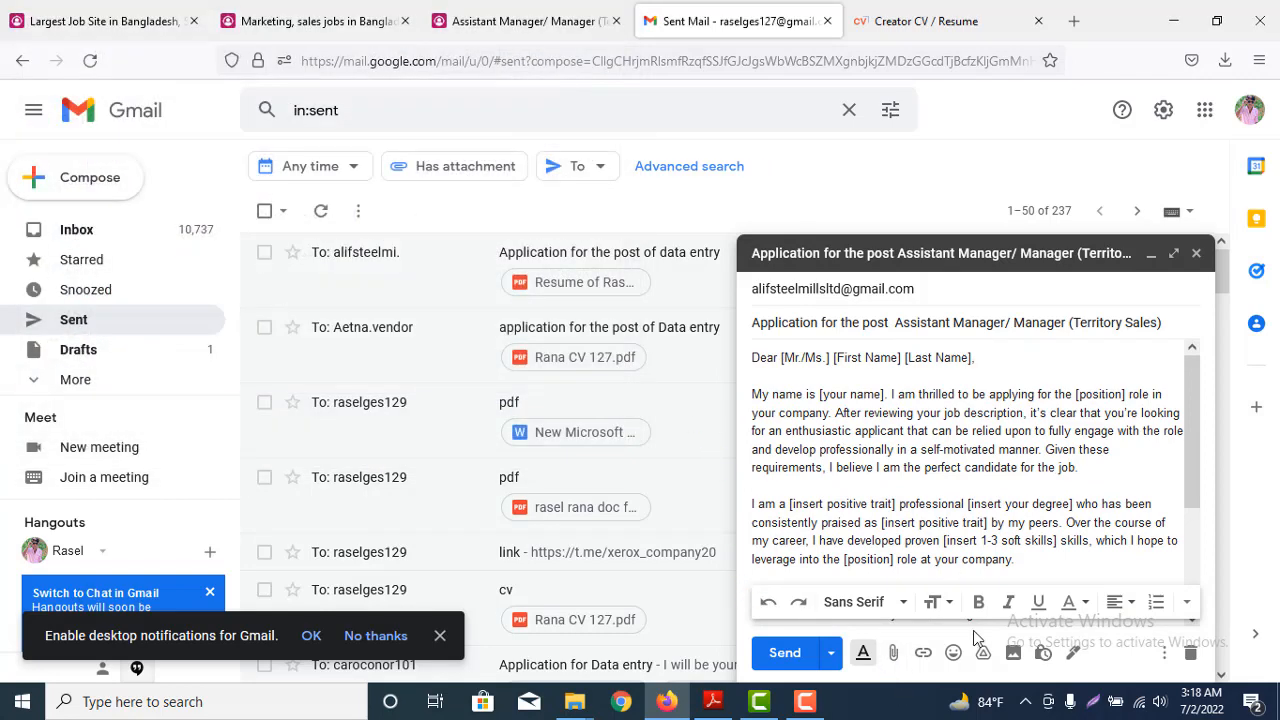
pyautogui.click(894, 655)
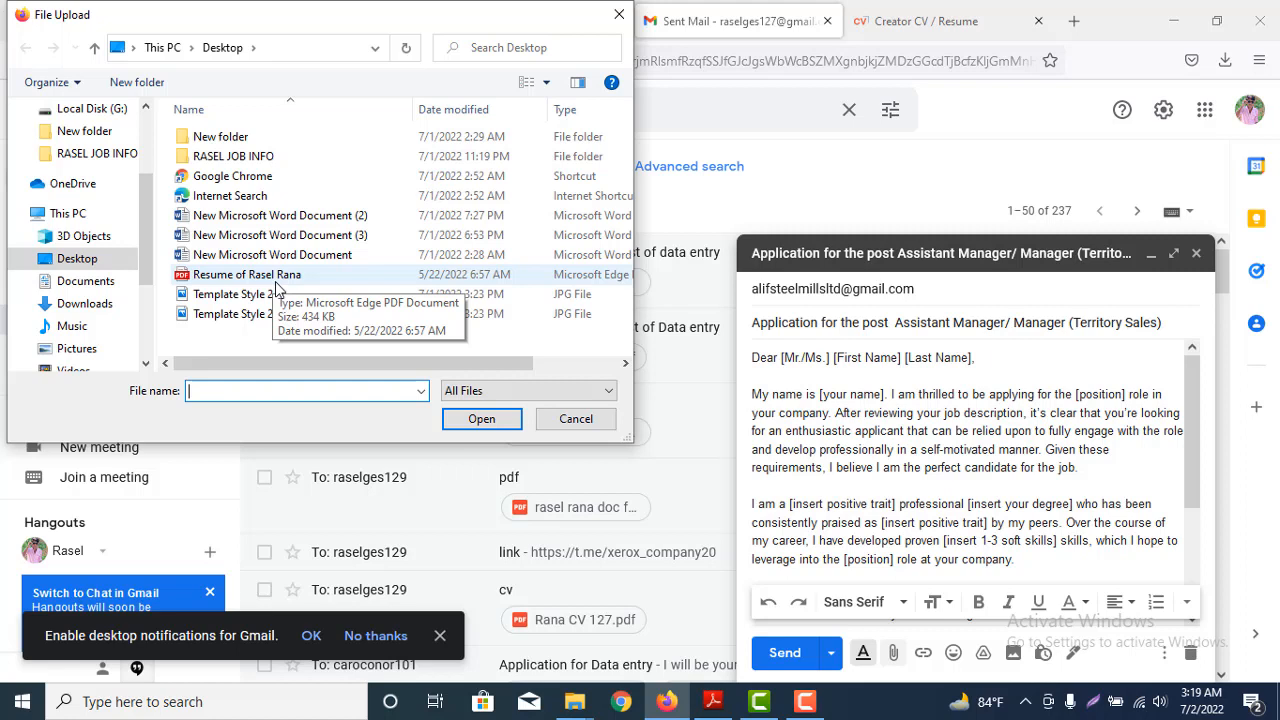
pyautogui.click(276, 276)
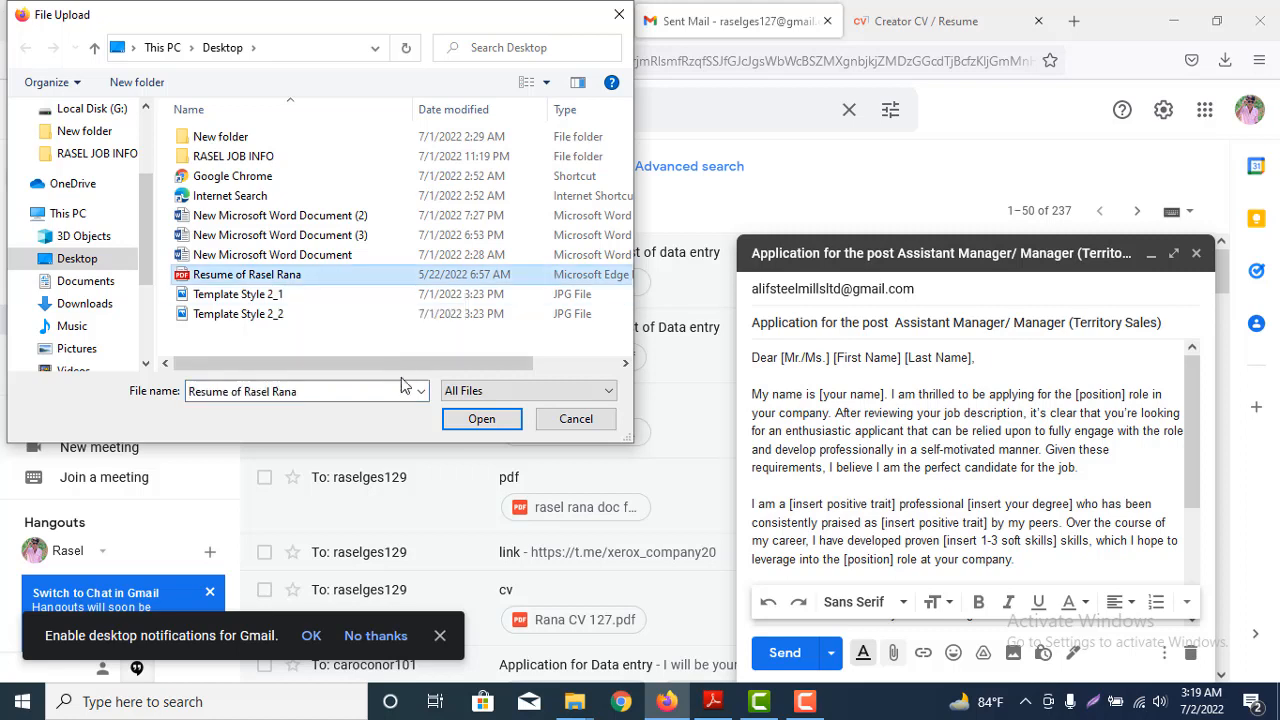
pyautogui.click(481, 418)
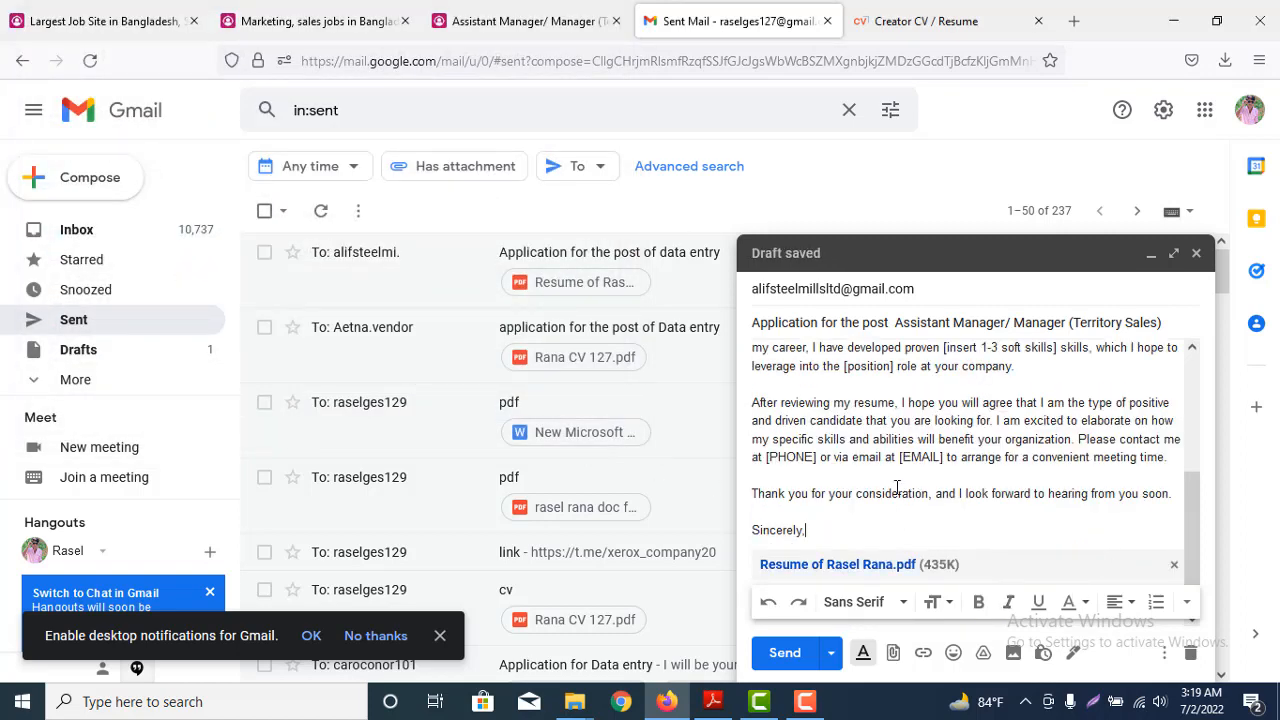
# - Review the cover letter in the draft and send the application email with its attachment
pyautogui.scroll(4, 895, 490)
pyautogui.scroll(-4, 830, 449)
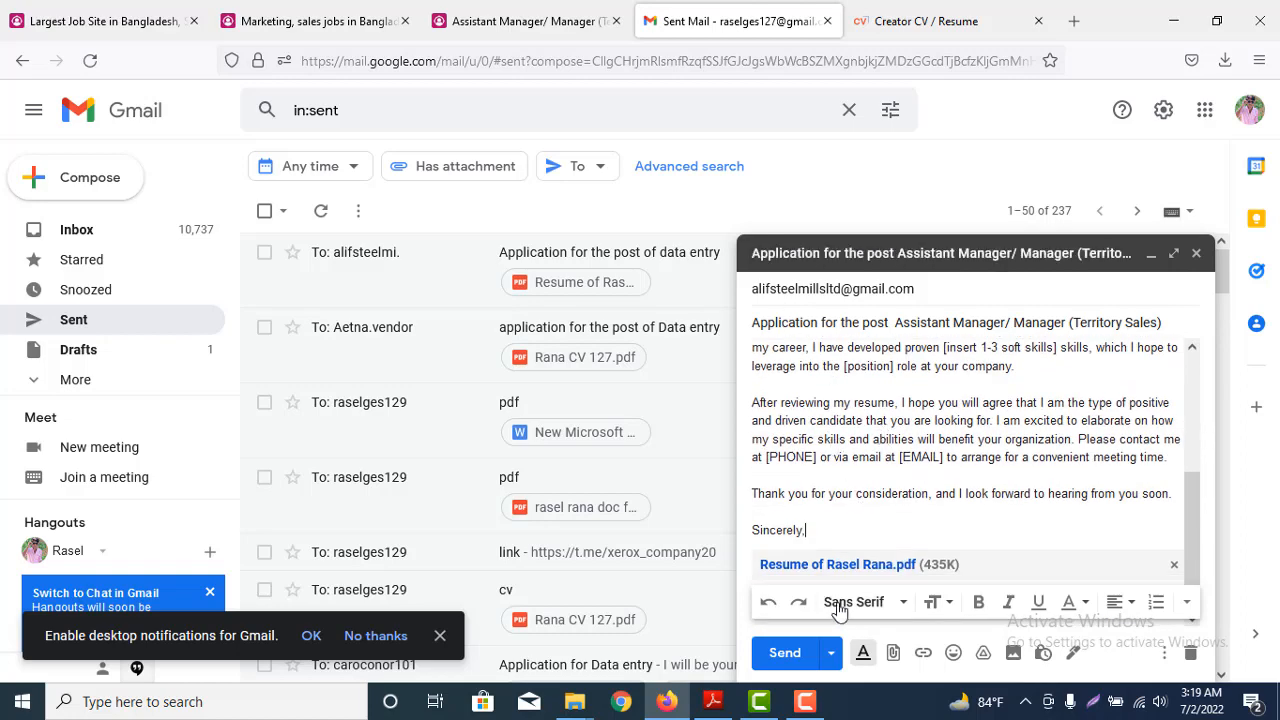
pyautogui.click(785, 652)
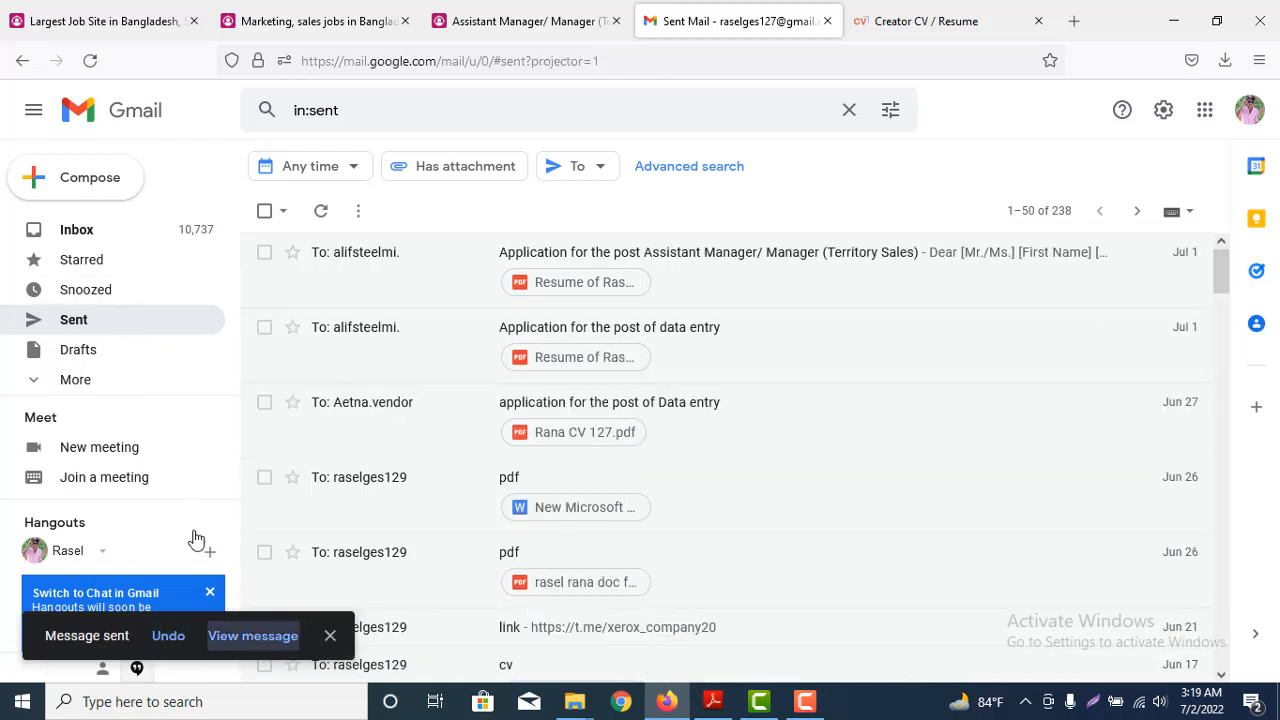
# - Open the newly sent application in the sent mail and show its sender and recipient details
pyautogui.click(217, 318)
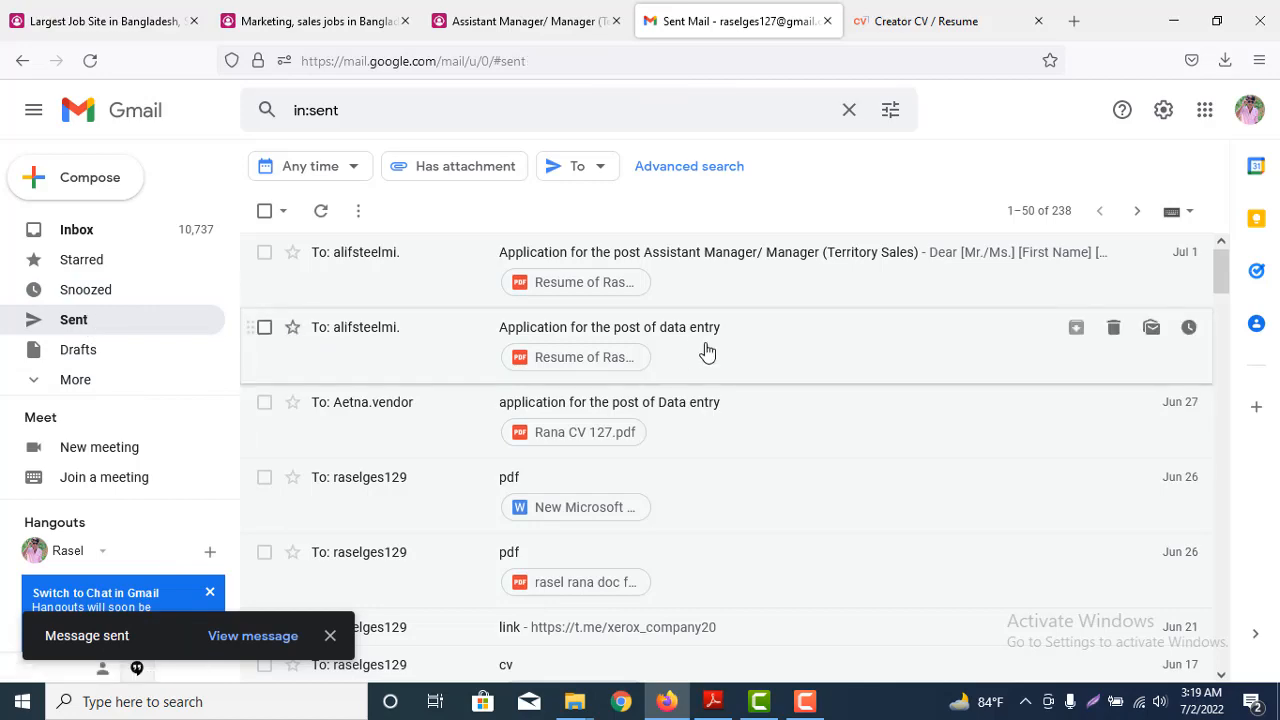
pyautogui.click(815, 298)
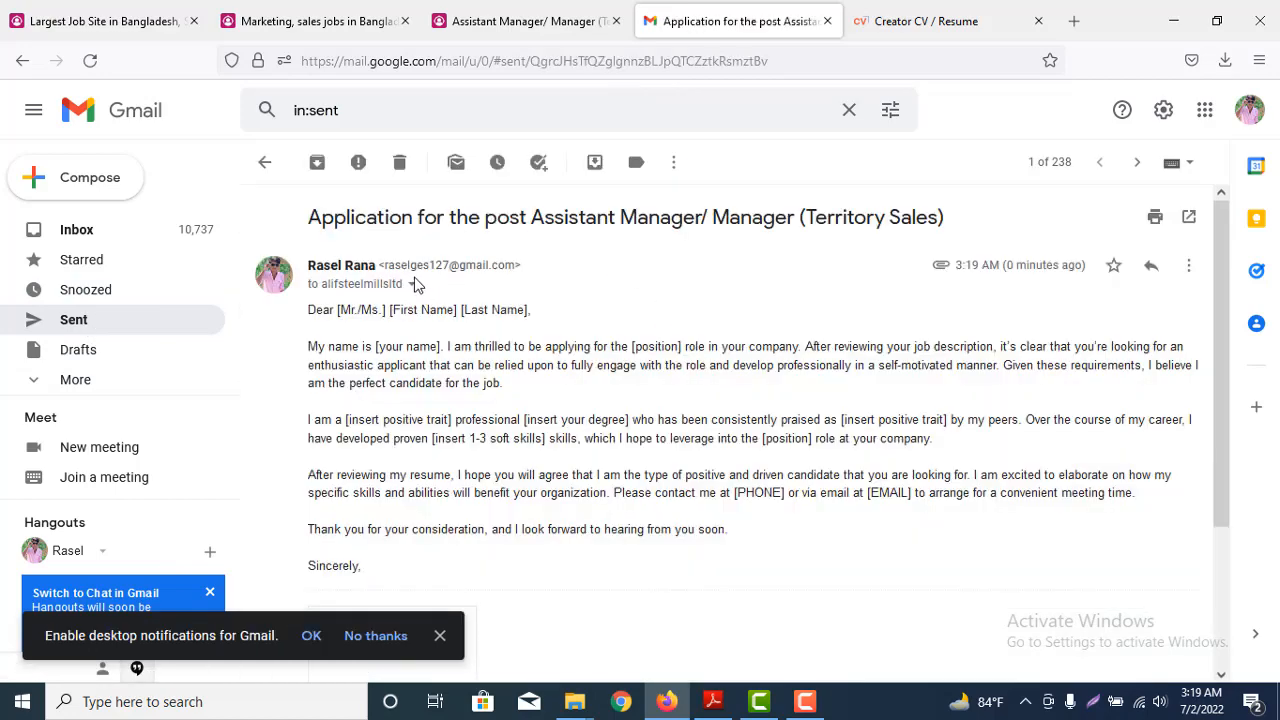
pyautogui.click(410, 285)
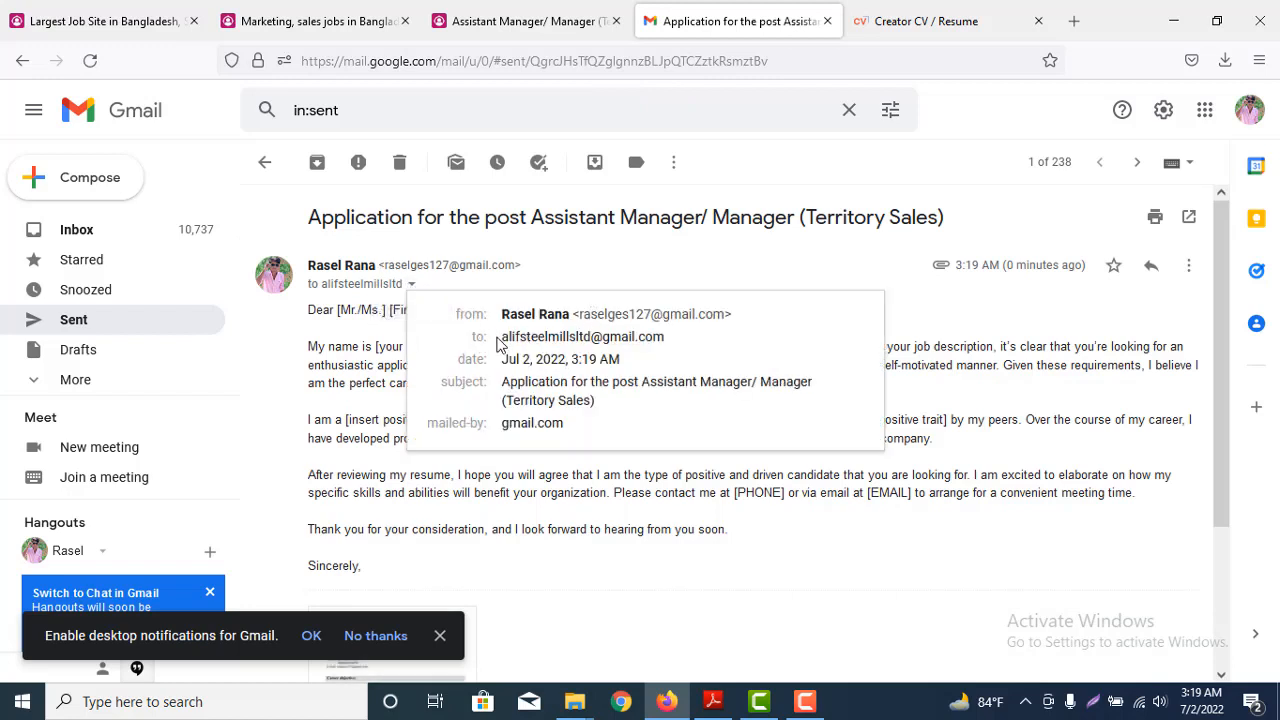
# - Highlight the recipient's email address in the sent message's details and close the details
pyautogui.moveTo(502, 337); pyautogui.dragTo(622, 337)
pyautogui.moveTo(612, 337); pyautogui.dragTo(700, 337)
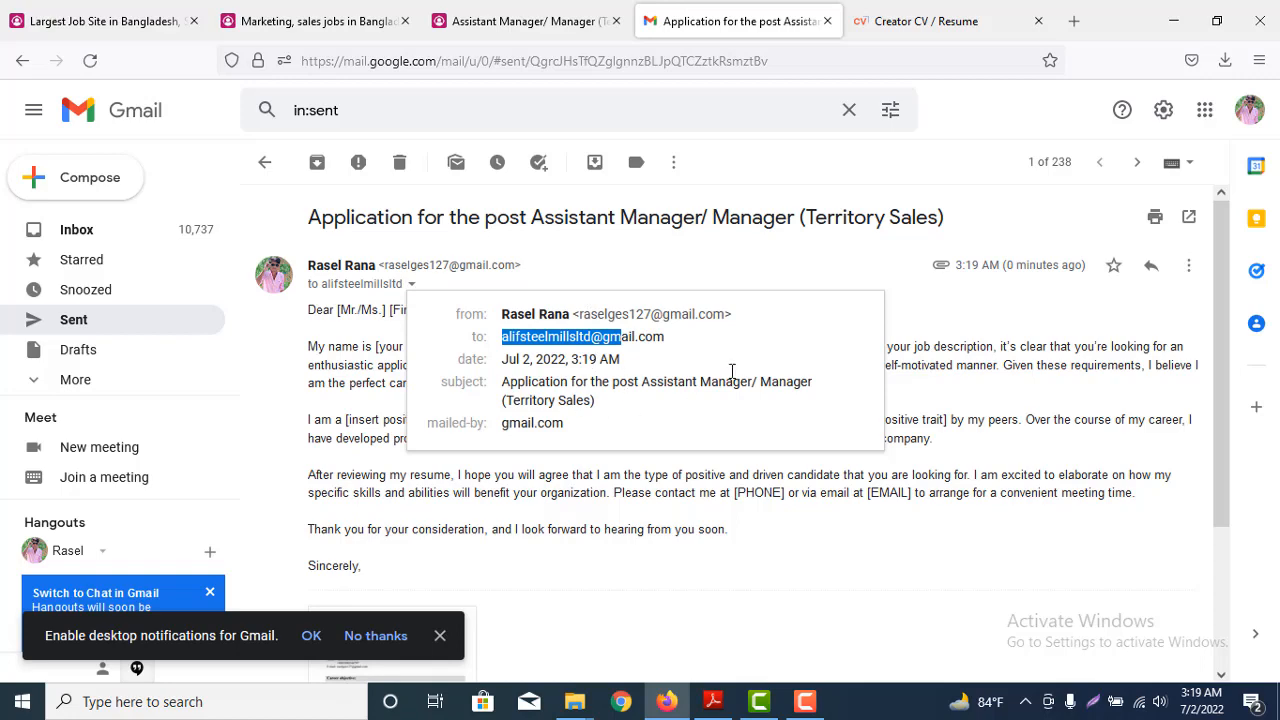
pyautogui.click(810, 245)
# - Review the sent application's cover letter and attached resume PDF, and return to the list of sent mail
pyautogui.scroll(-2, 570, 402)
pyautogui.scroll(2, 520, 380)
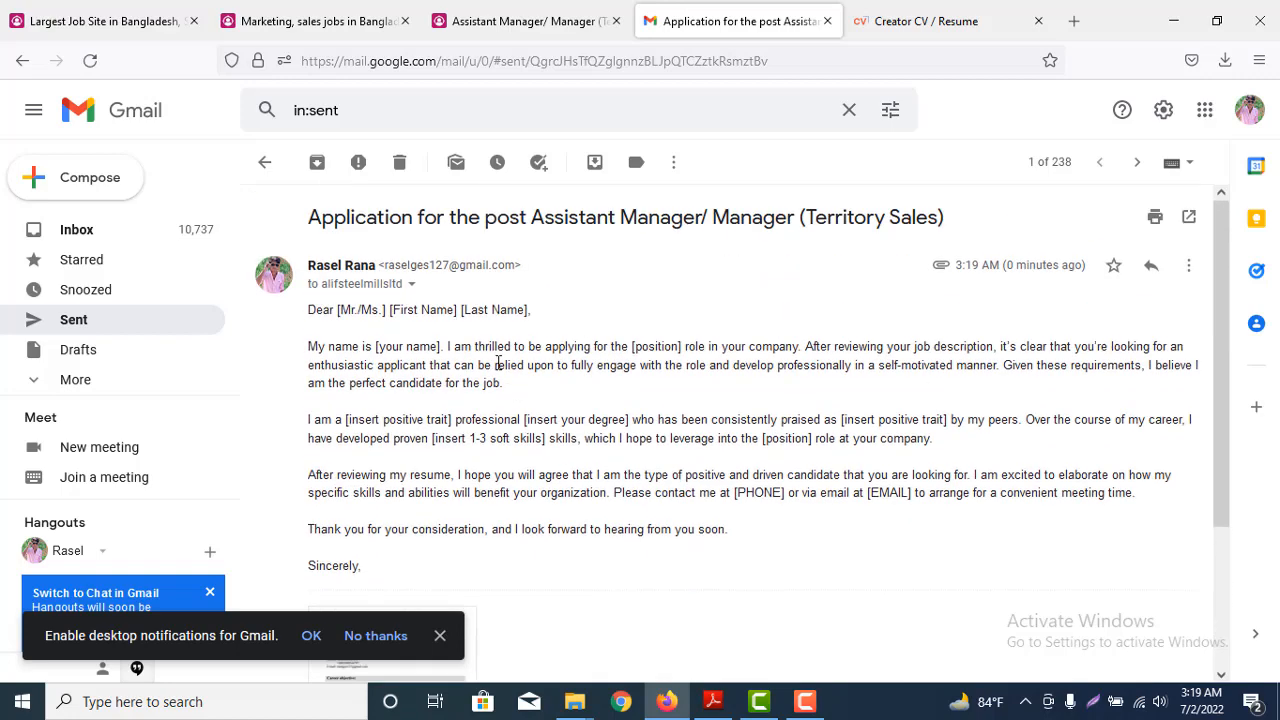
pyautogui.scroll(-1, 480, 405)
pyautogui.scroll(-2, 498, 405)
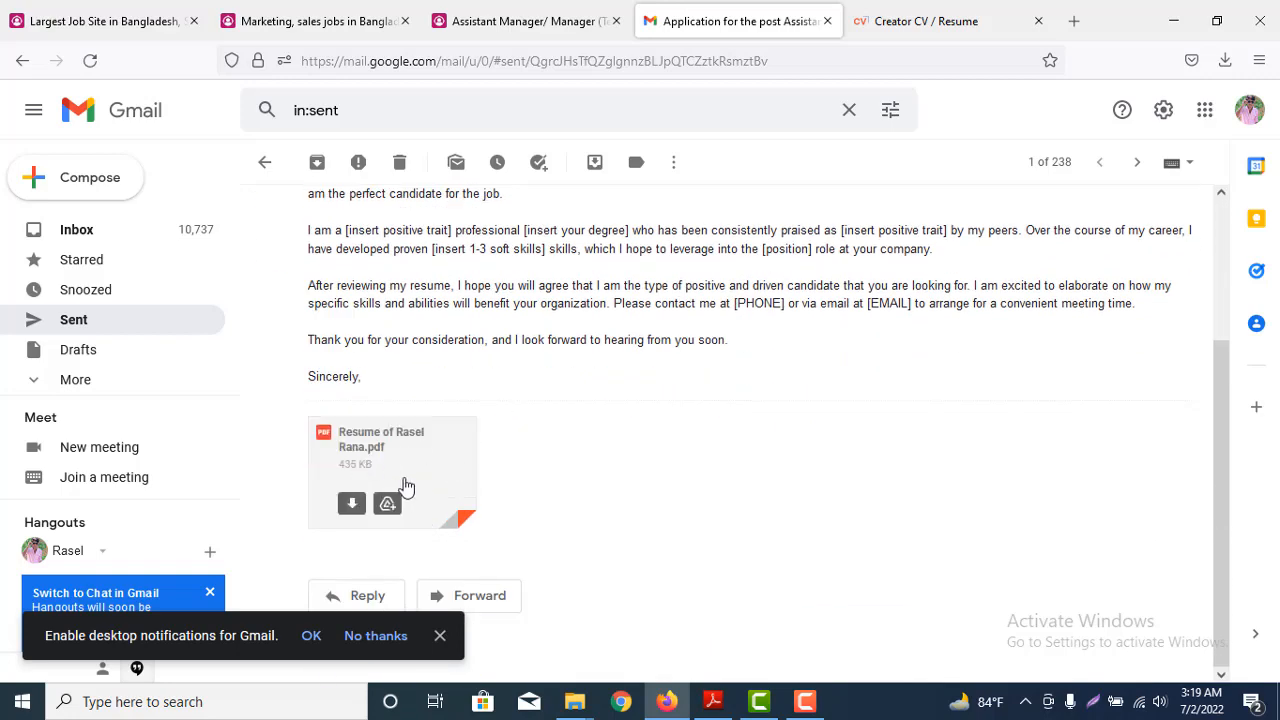
pyautogui.scroll(2, 555, 480)
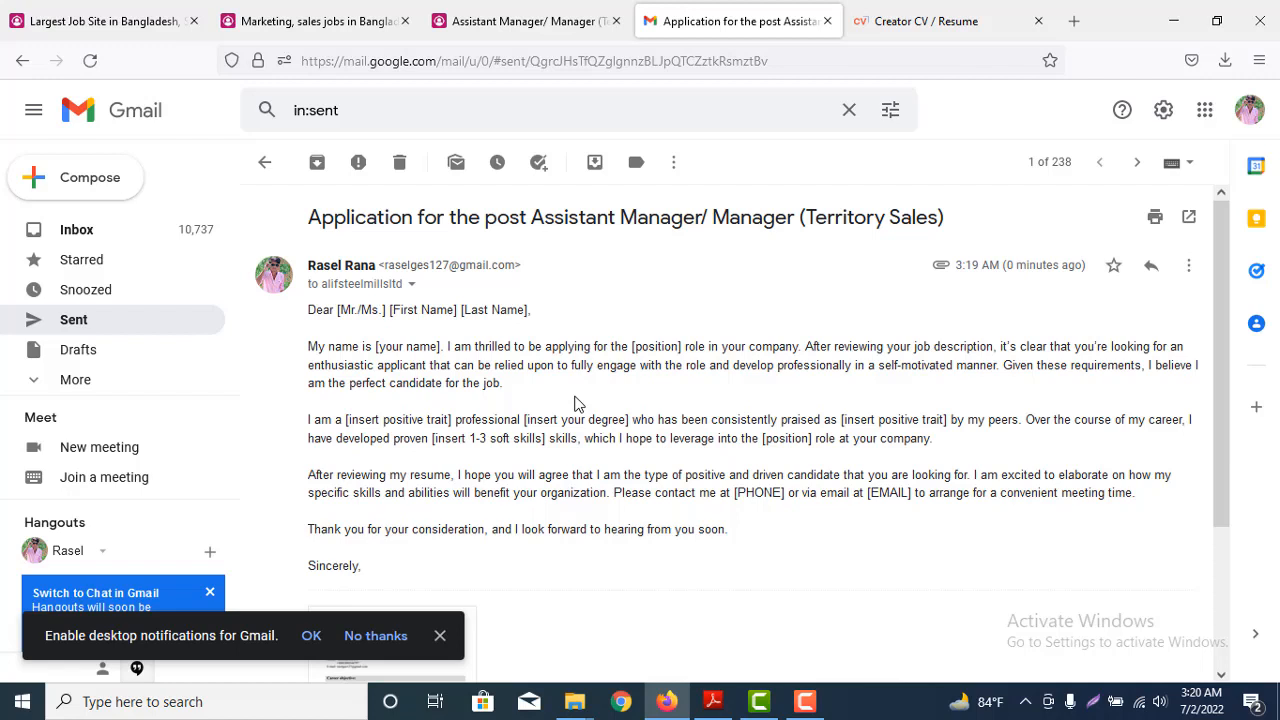
pyautogui.click(264, 162)
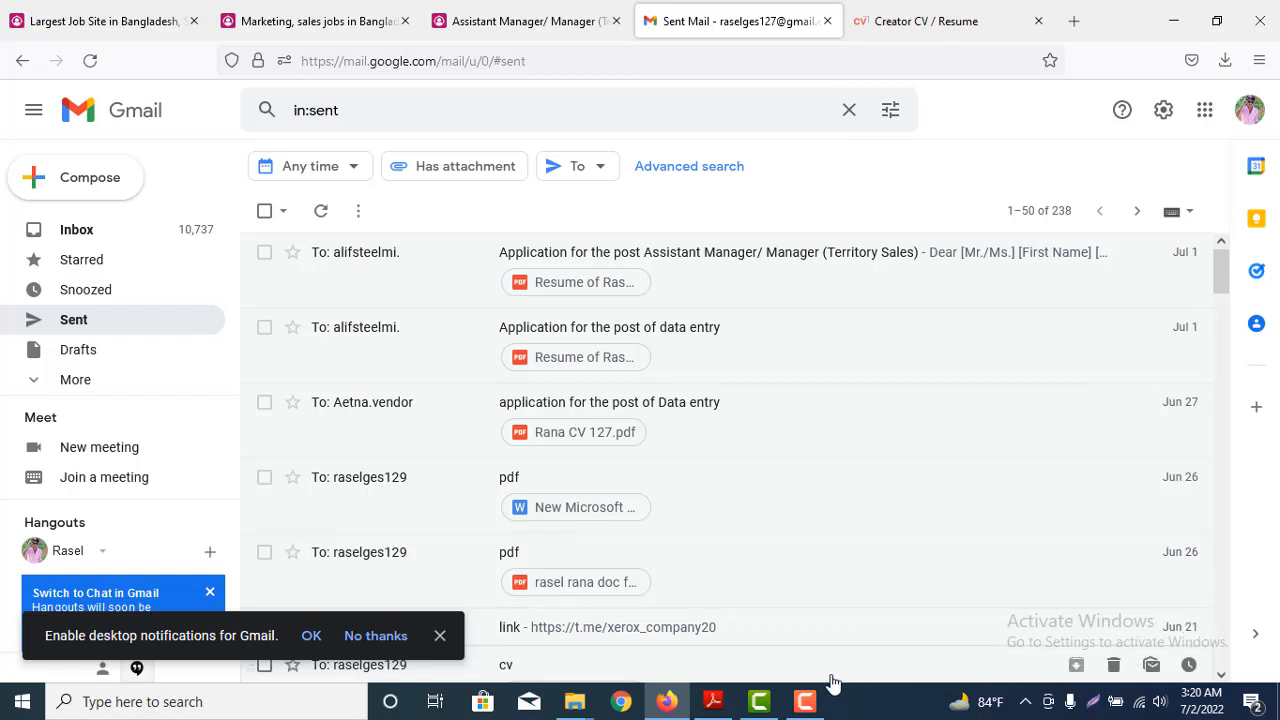
pyautogui.click(805, 701)
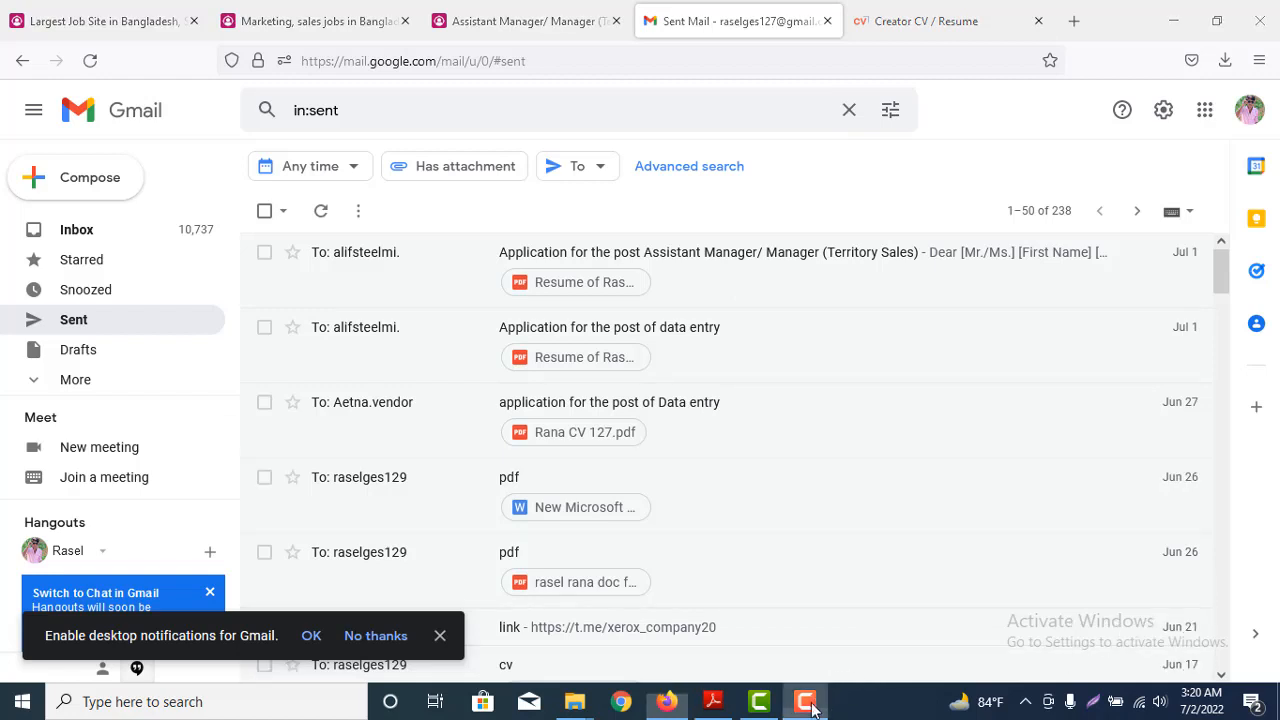